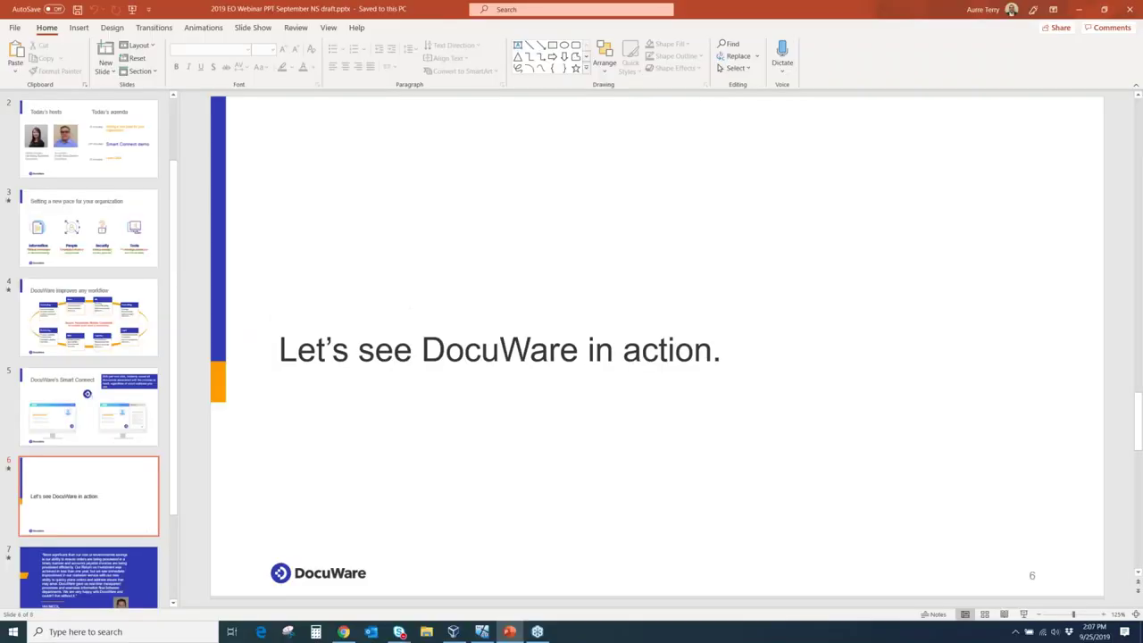
# - Leave the presentation for the virtual desktop, open the DocuWare web client full screen, and enlarge its document viewer area
pyautogui.click(1078, 10)
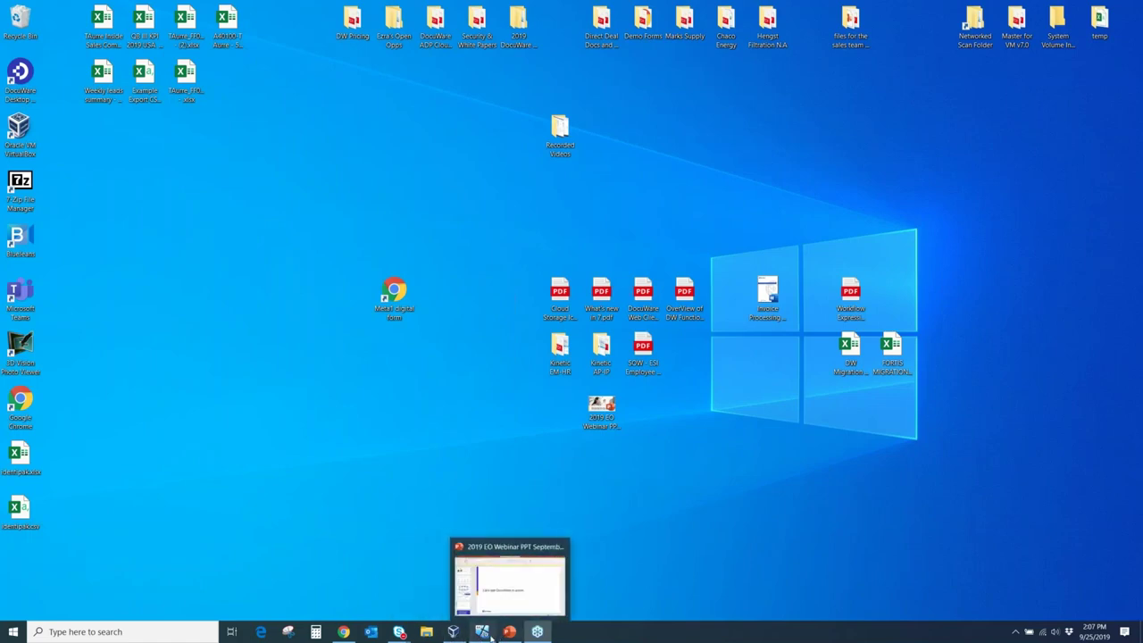
pyautogui.click(491, 580)
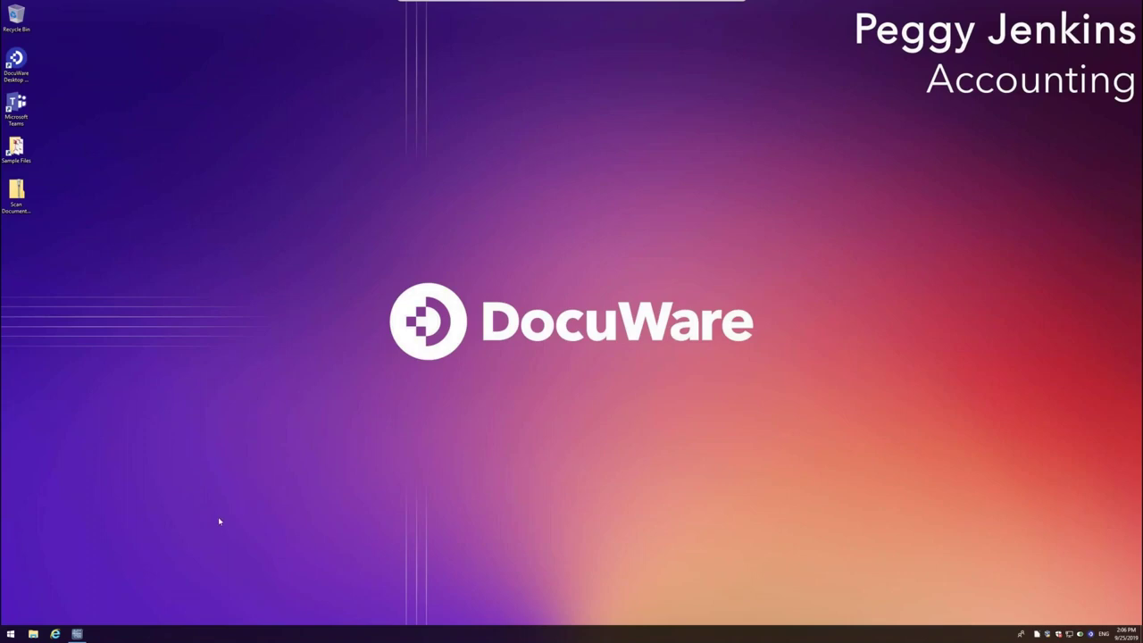
pyautogui.click(54, 633)
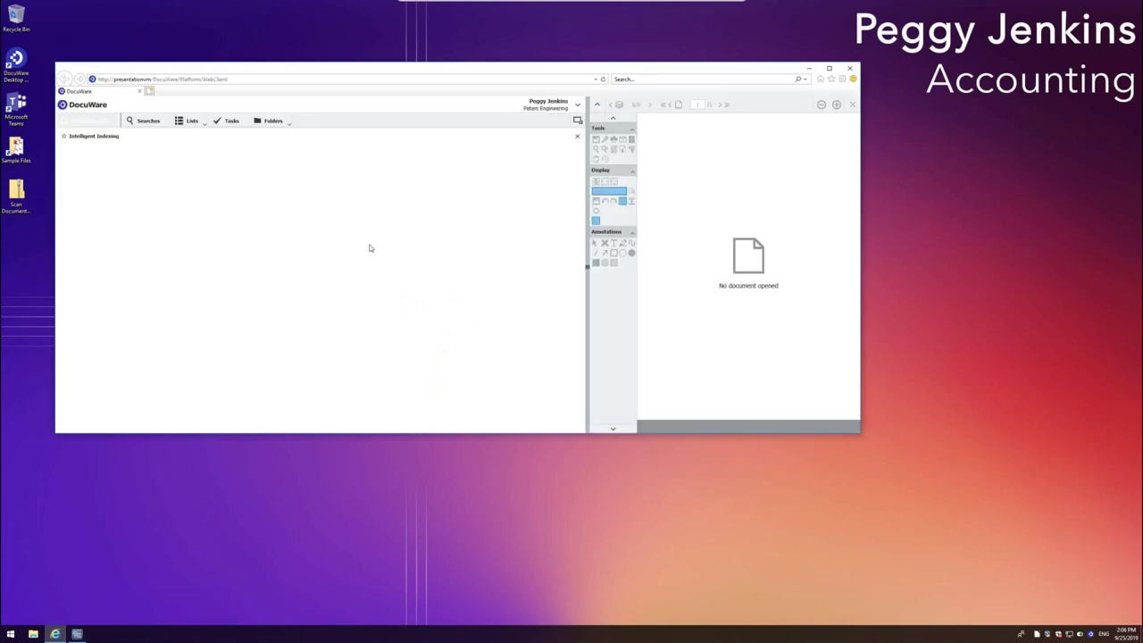
pyautogui.click(830, 68)
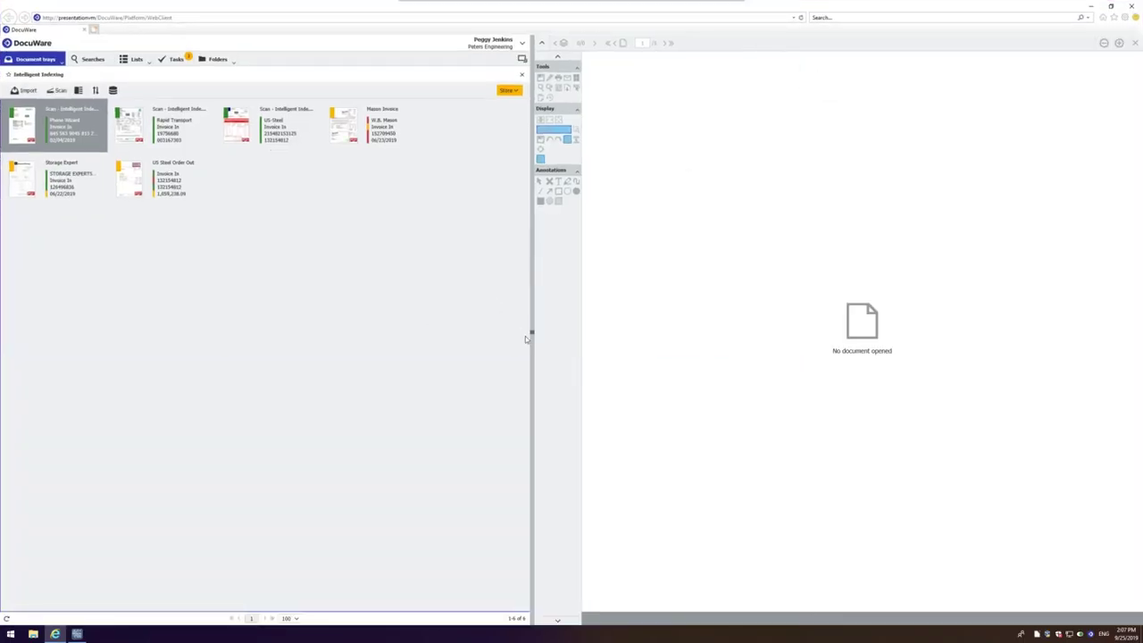
pyautogui.moveTo(530, 320); pyautogui.dragTo(464, 320)
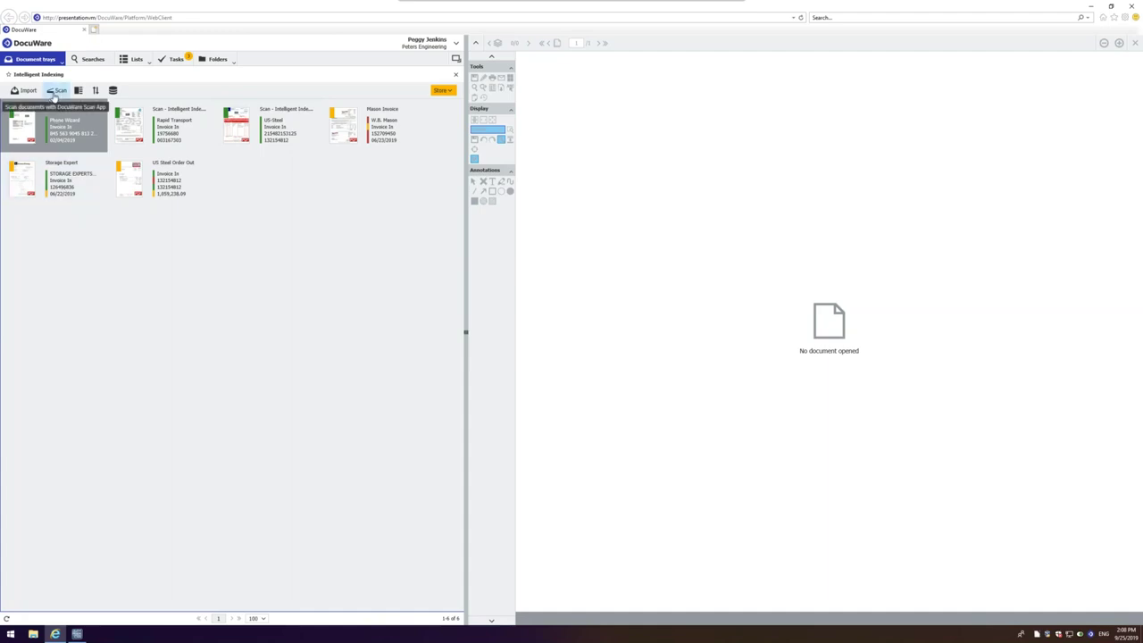
# - Browse the network locations available for importing files into the Intelligent Indexing tray, and cancel the import
pyautogui.click(56, 94)
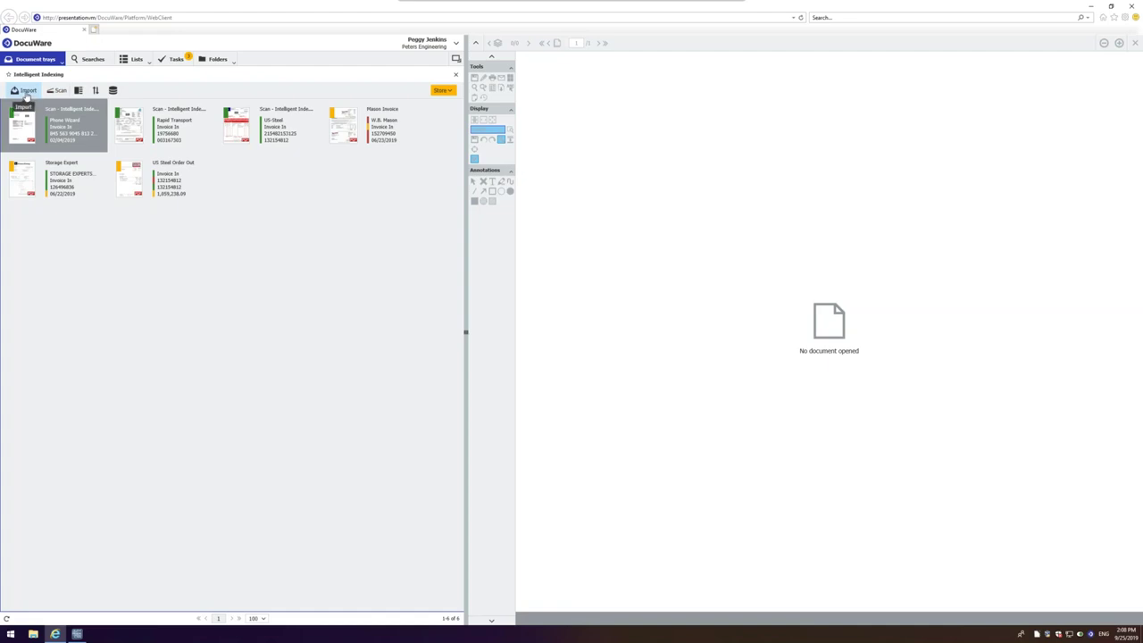
pyautogui.click(26, 92)
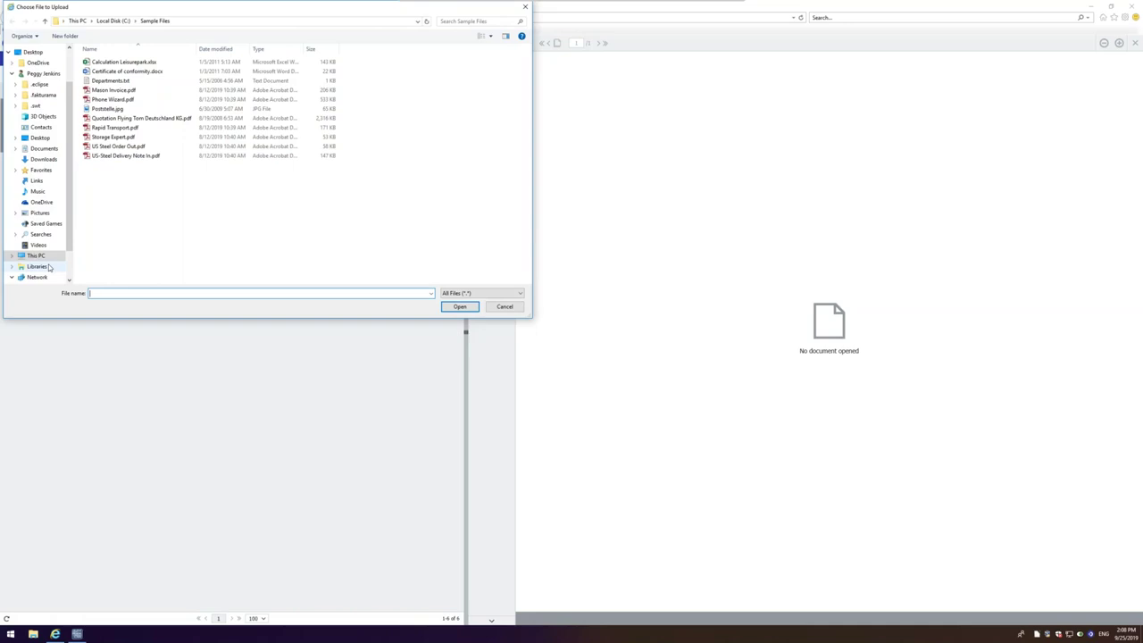
pyautogui.scroll(-1, 69, 266)
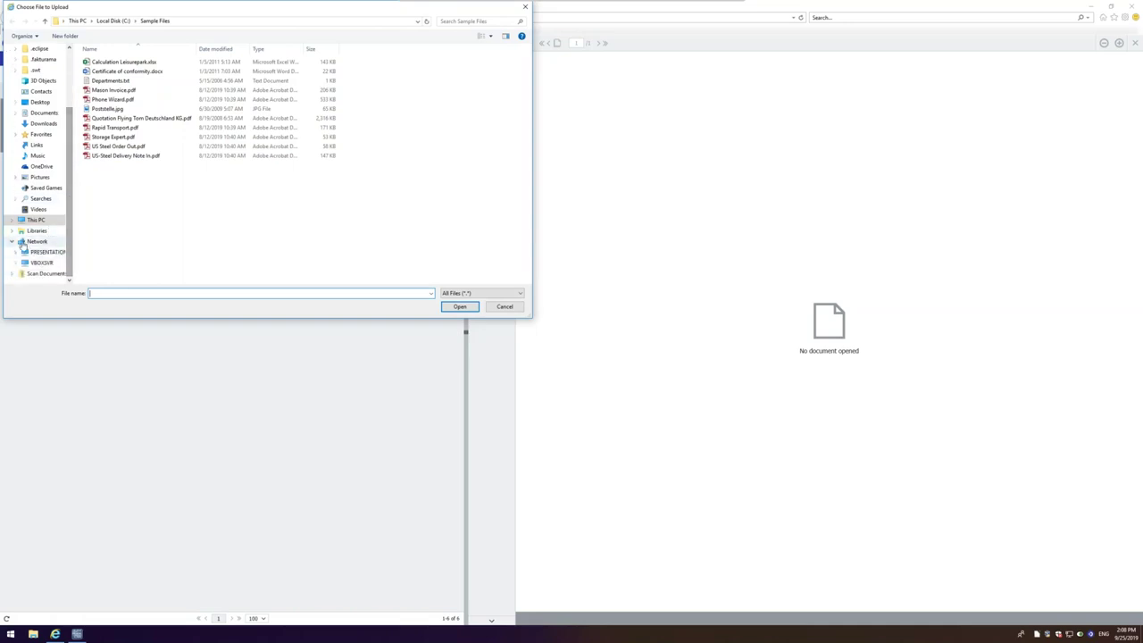
pyautogui.click(34, 243)
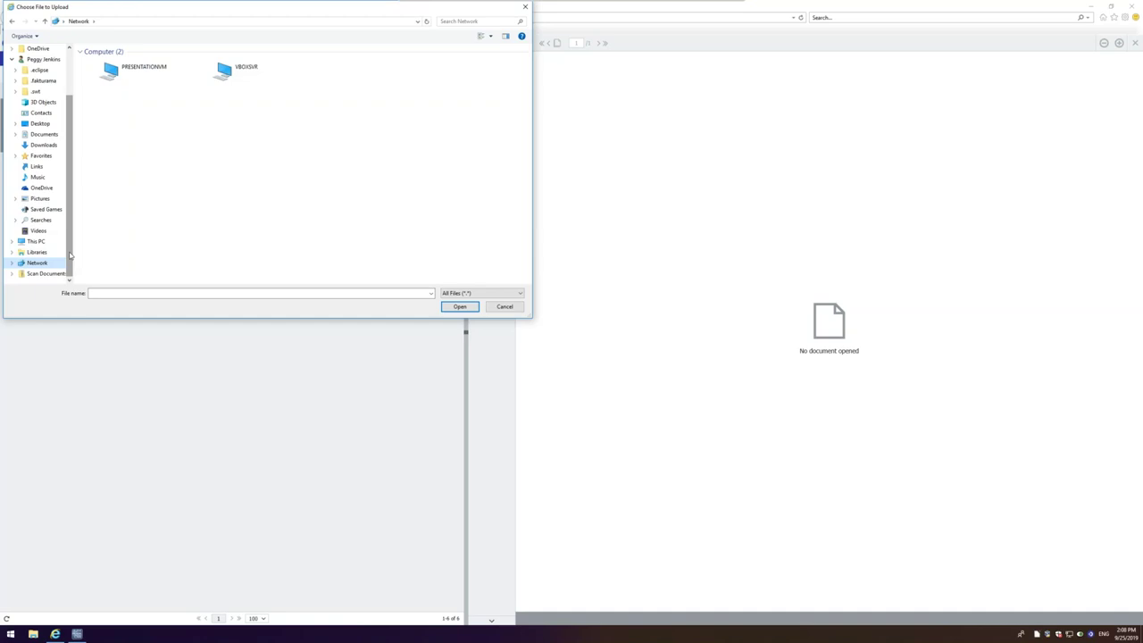
pyautogui.scroll(2, 70, 232)
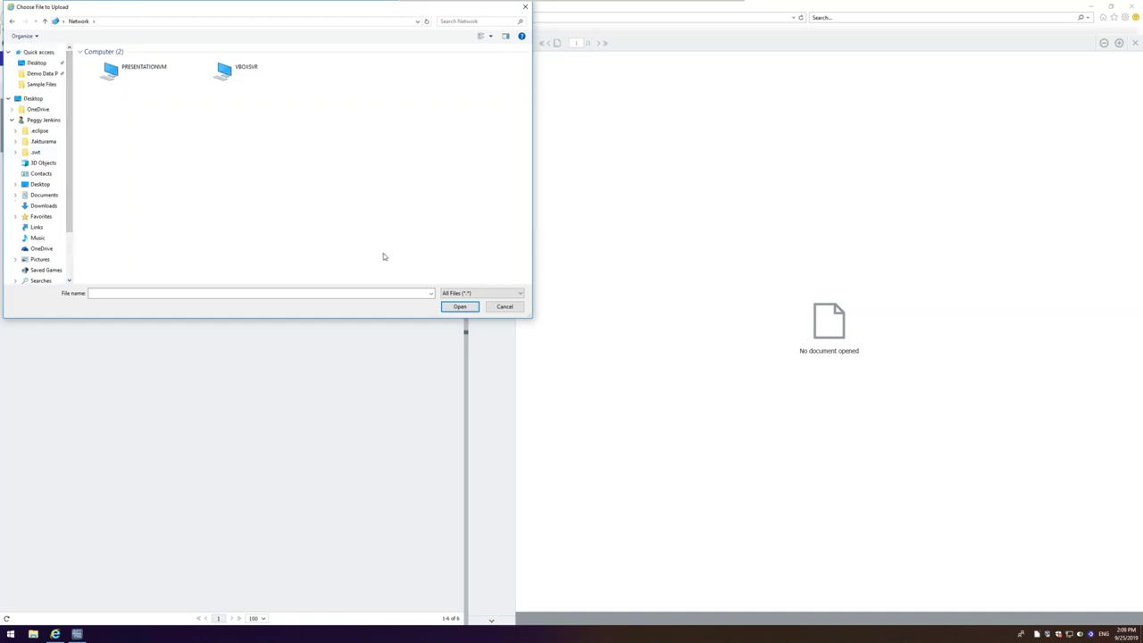
pyautogui.click(500, 307)
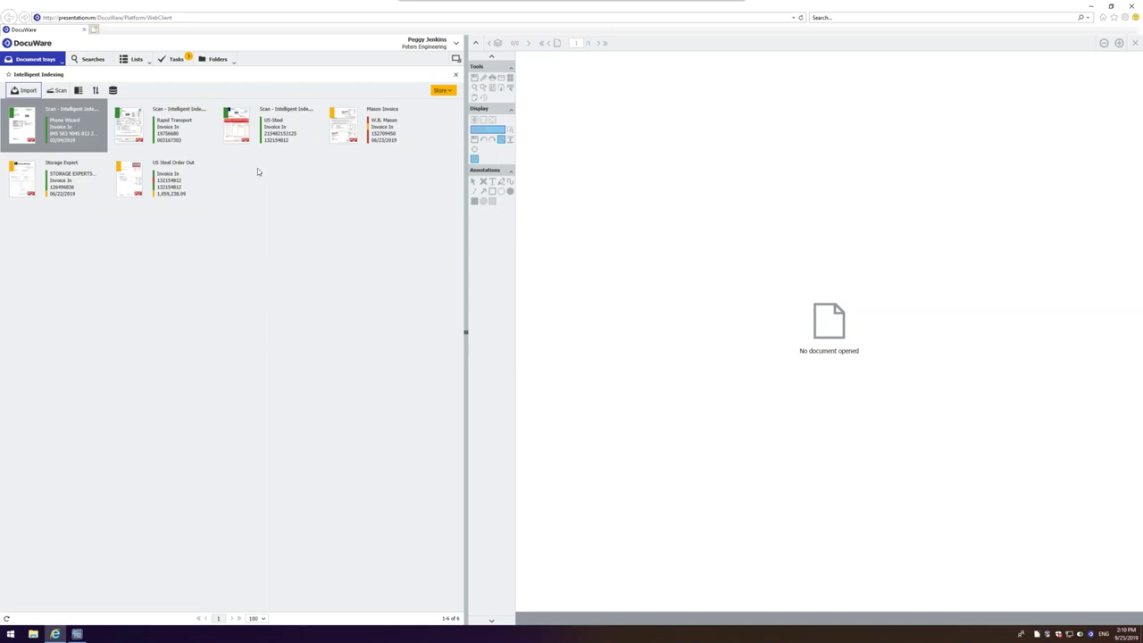
# - Open the Mason Invoice from the Intelligent Indexing tray in the viewer
pyautogui.click(350, 135)
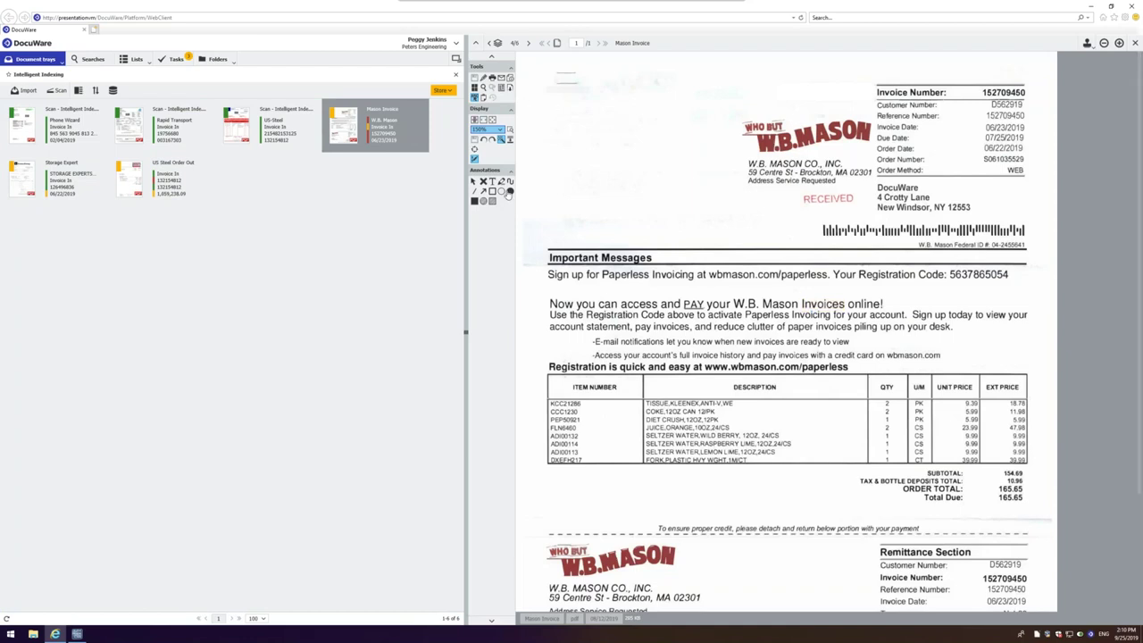
pyautogui.click(474, 202)
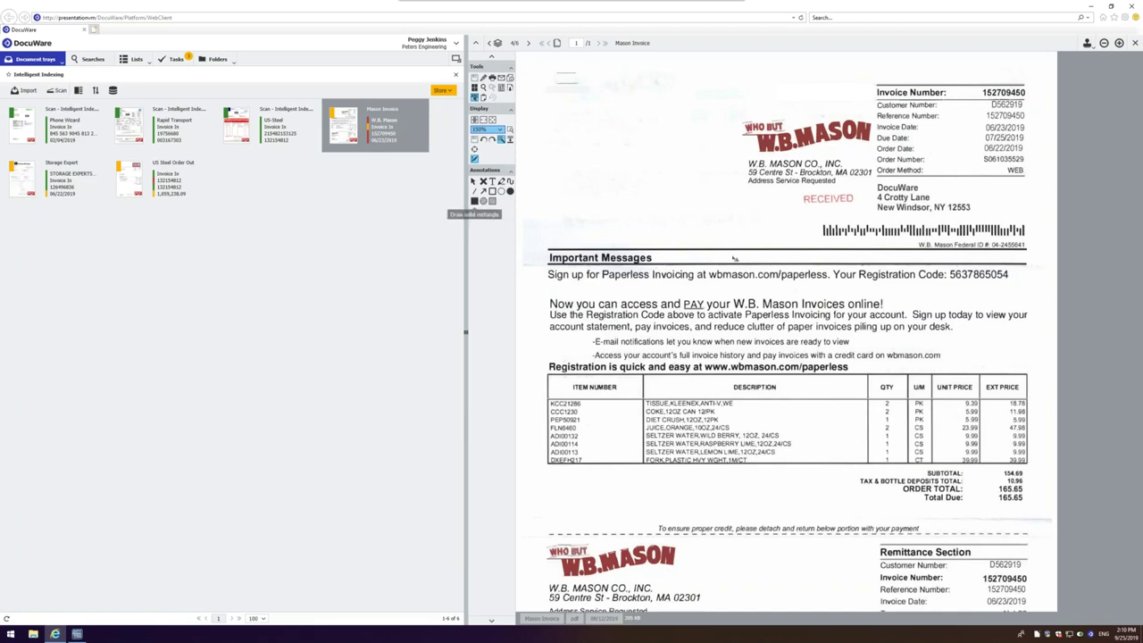
pyautogui.moveTo(913, 425); pyautogui.dragTo(925, 432)
pyautogui.moveTo(999, 494); pyautogui.dragTo(1023, 501)
# - Start storing the Mason invoice with the Document Pool - Accounting+ store dialog
pyautogui.click(441, 92)
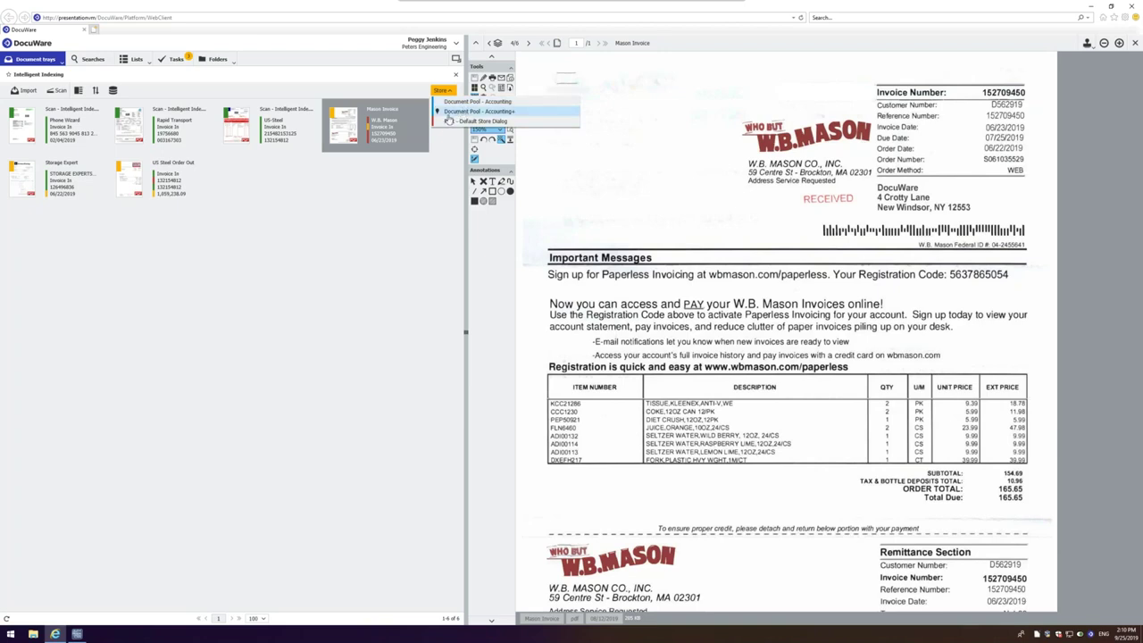
pyautogui.click(460, 111)
pyautogui.click(456, 92)
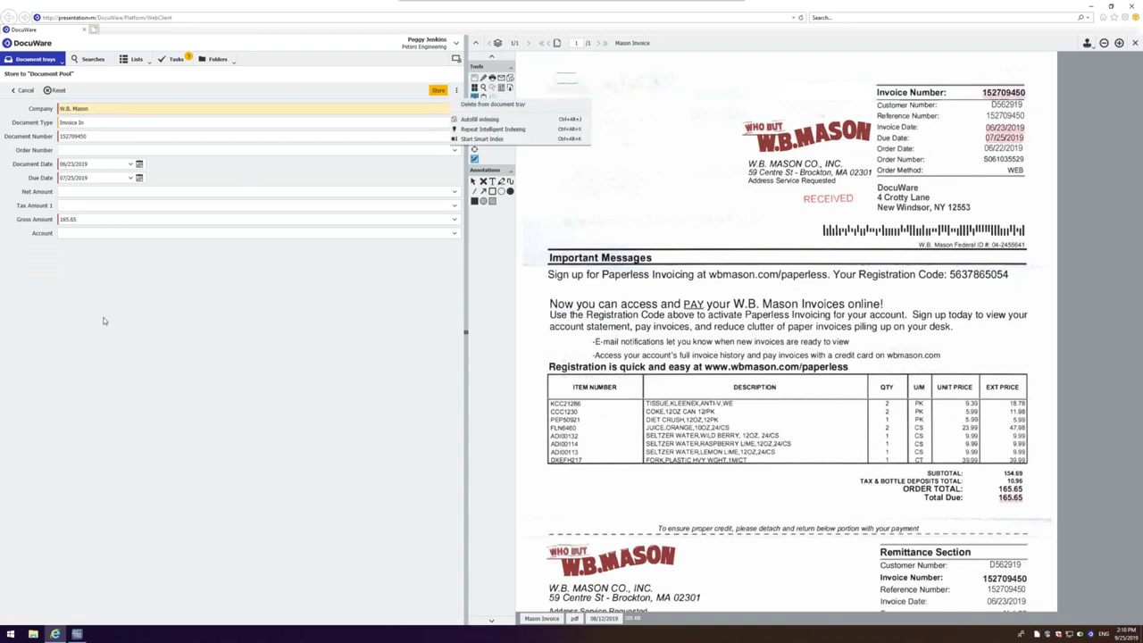
# - Clear the Gross Amount, recapture 165.65 from the invoice's Total Due, and store the invoice in the Document Pool
pyautogui.click(61, 136)
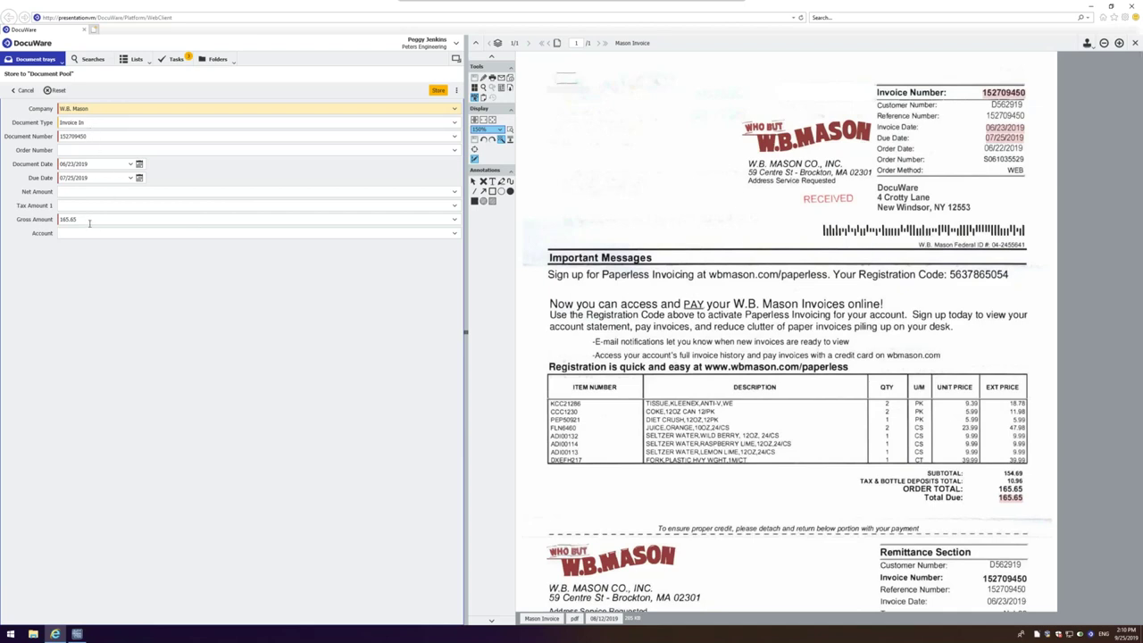
pyautogui.click(62, 220)
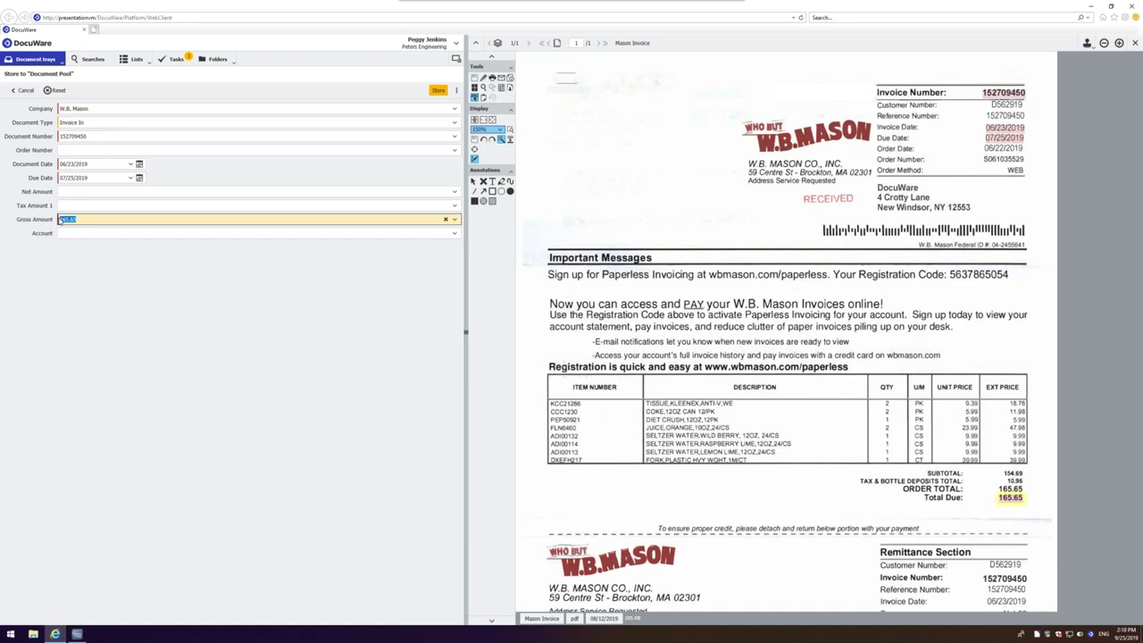
pyautogui.click(446, 219)
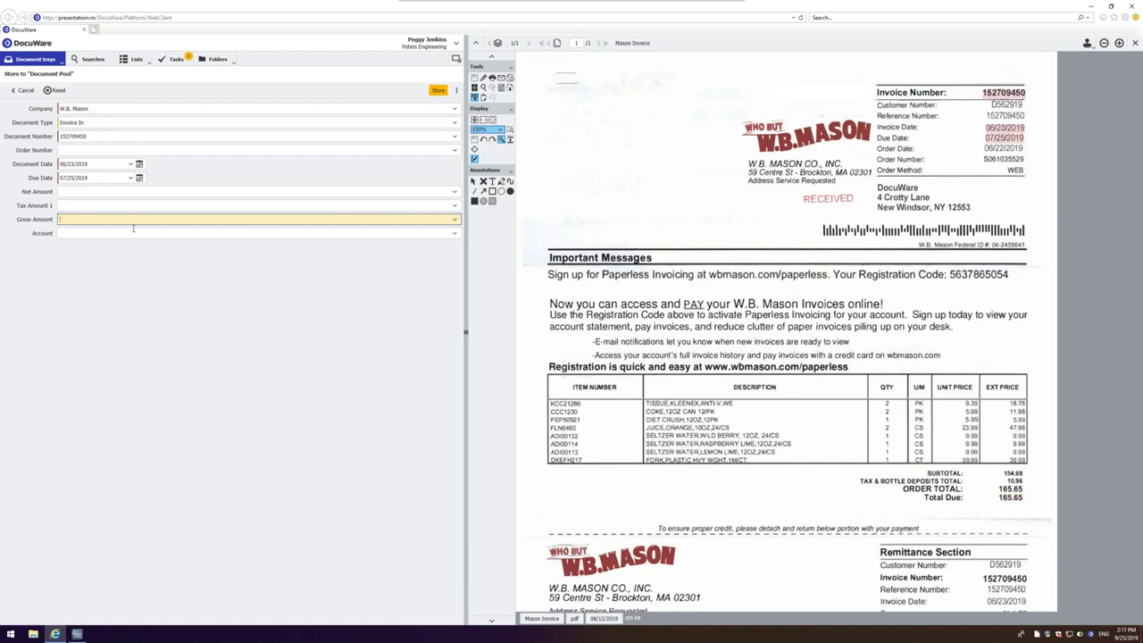
pyautogui.click(1011, 499)
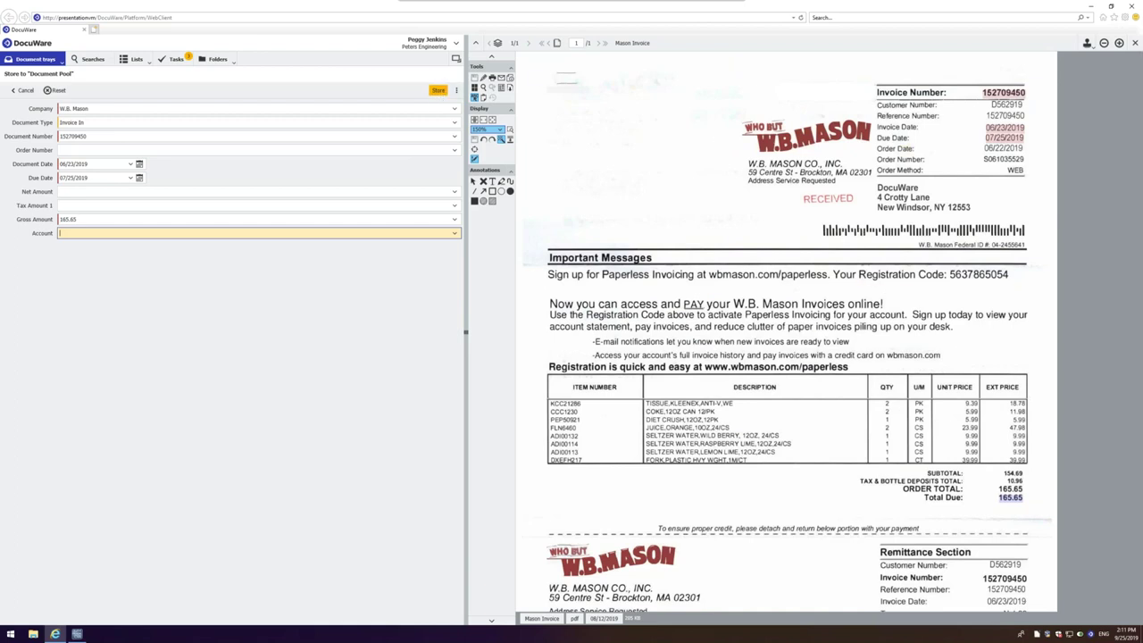
pyautogui.click(437, 91)
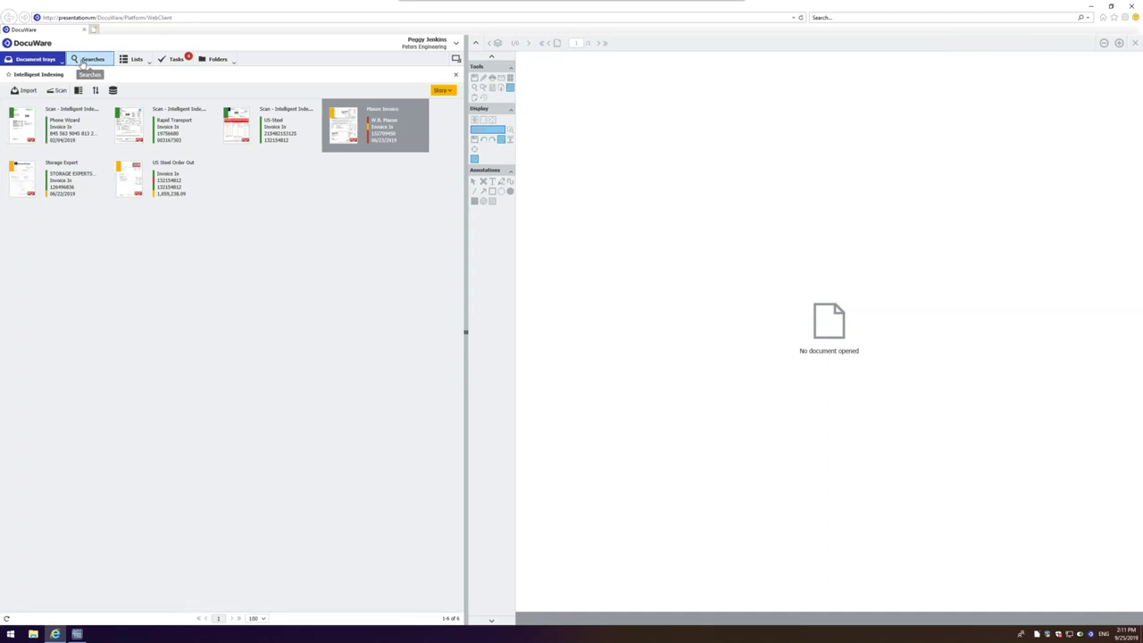
# - Review the company choices in the Document Pool - Accounting+ search and run the search without any criteria
pyautogui.click(81, 64)
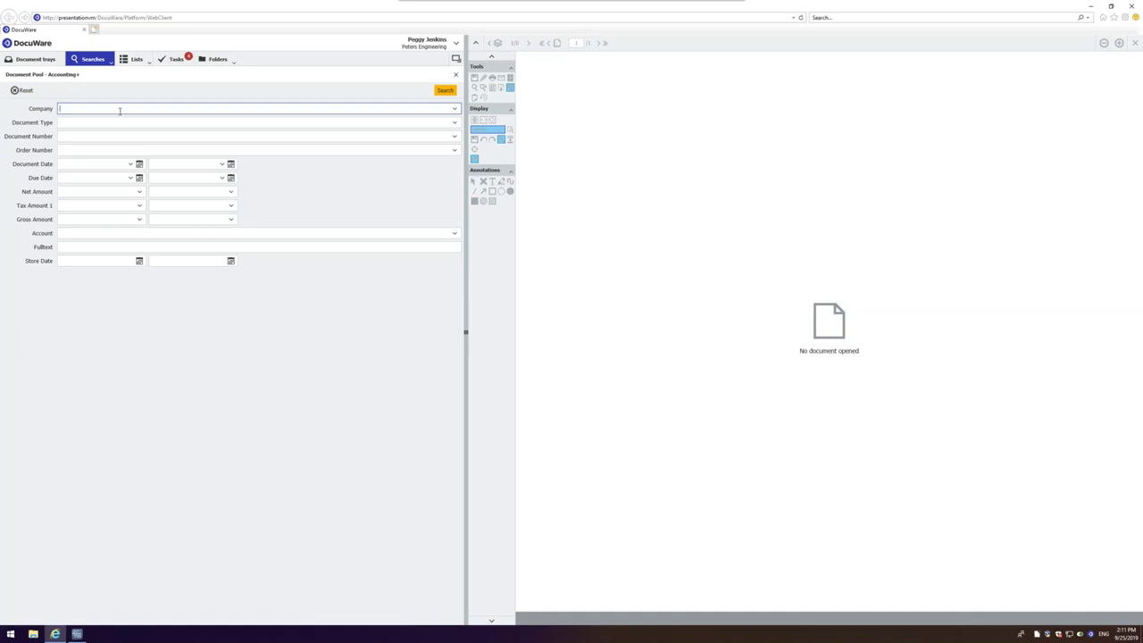
pyautogui.click(454, 109)
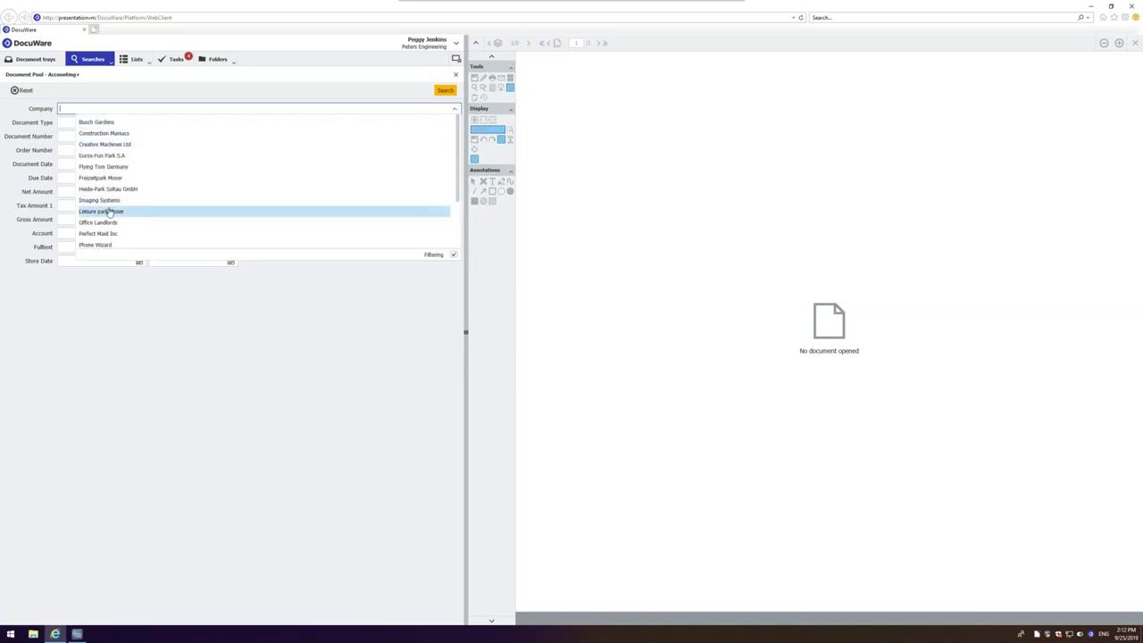
pyautogui.scroll(-1, 133, 209)
pyautogui.scroll(-1, 132, 209)
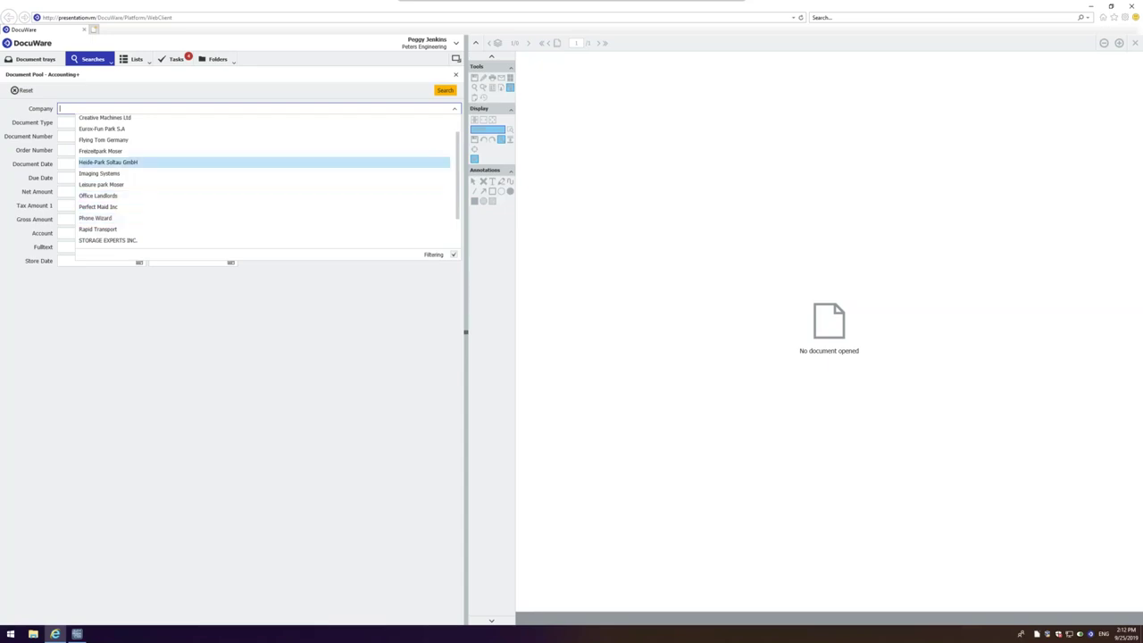
pyautogui.click(125, 109)
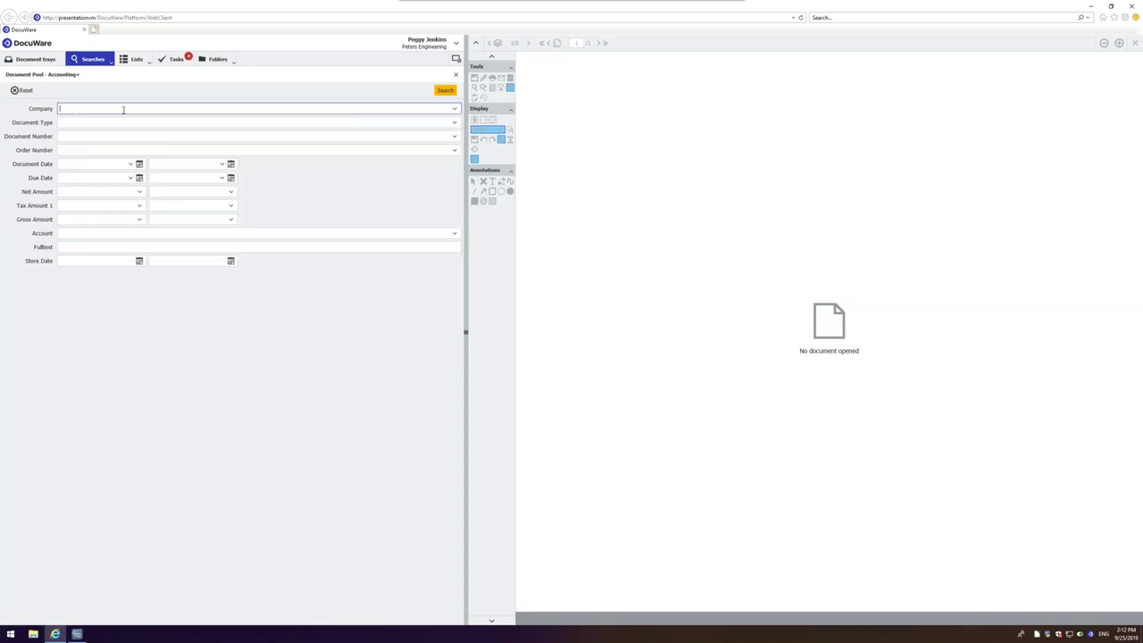
pyautogui.click(444, 91)
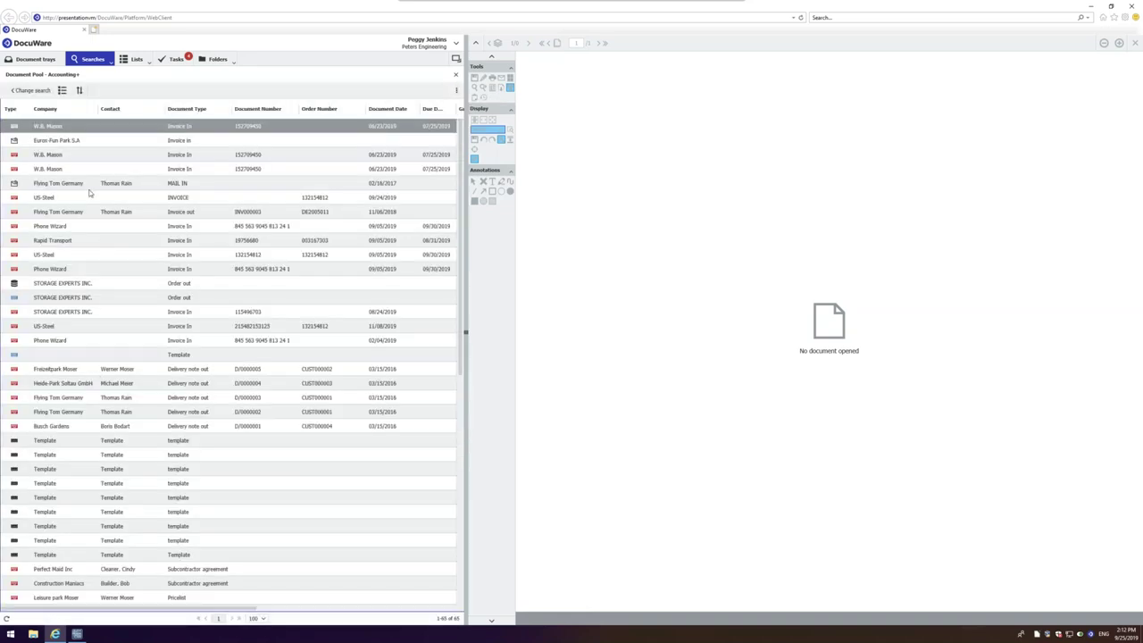
# - View the first W.B. Mason invoice in the search results, widen the result list, and close the document
pyautogui.click(42, 129)
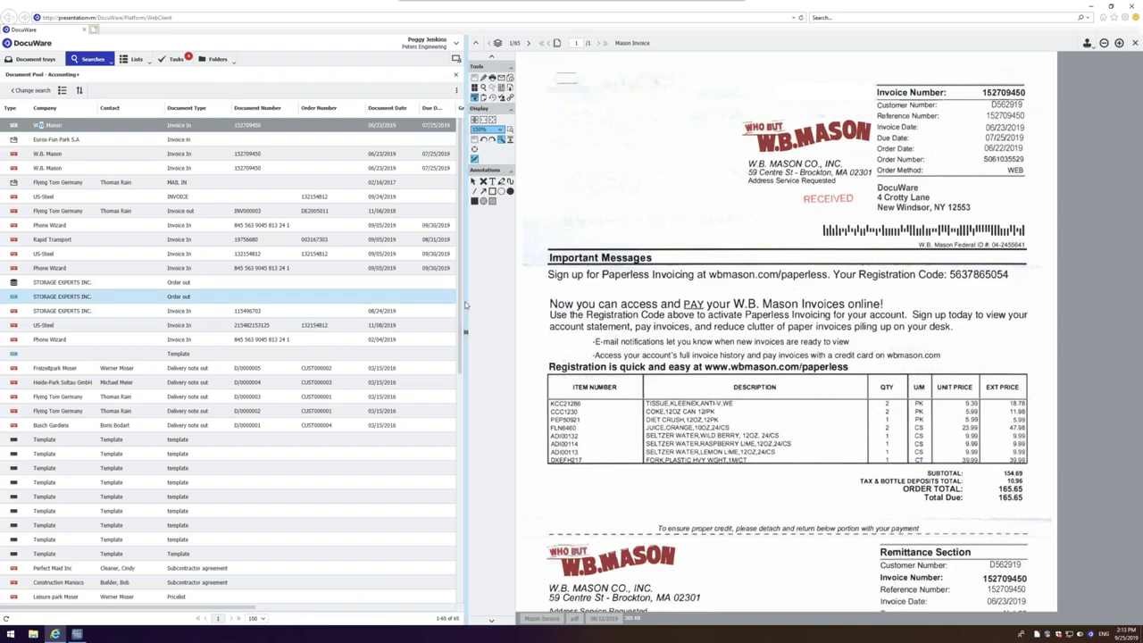
pyautogui.moveTo(510, 313); pyautogui.dragTo(557, 313)
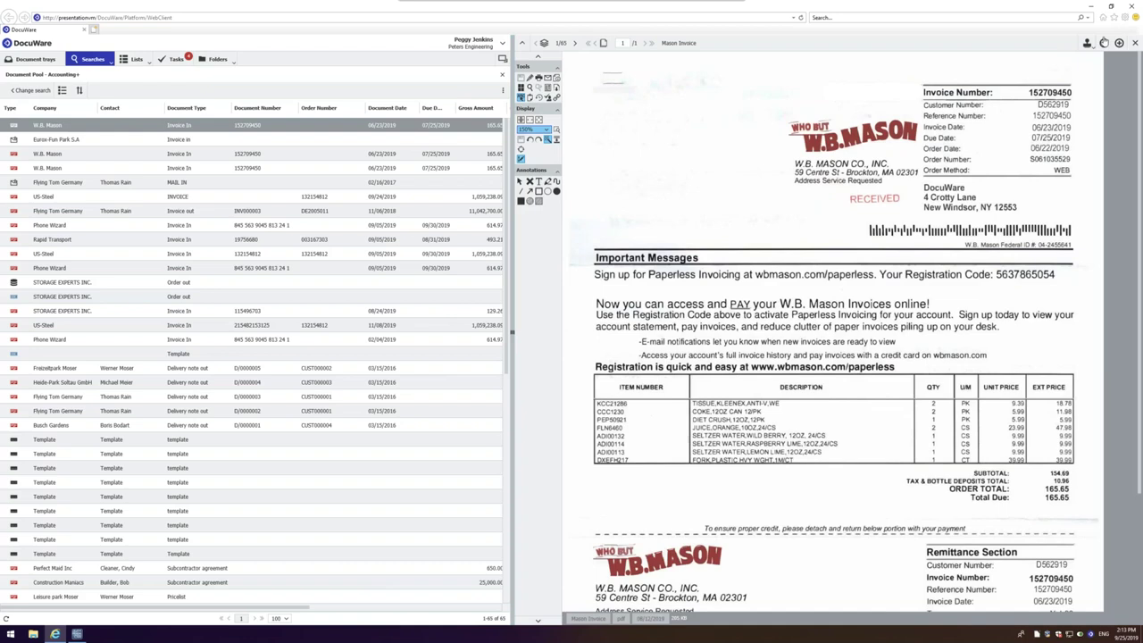
pyautogui.click(1135, 43)
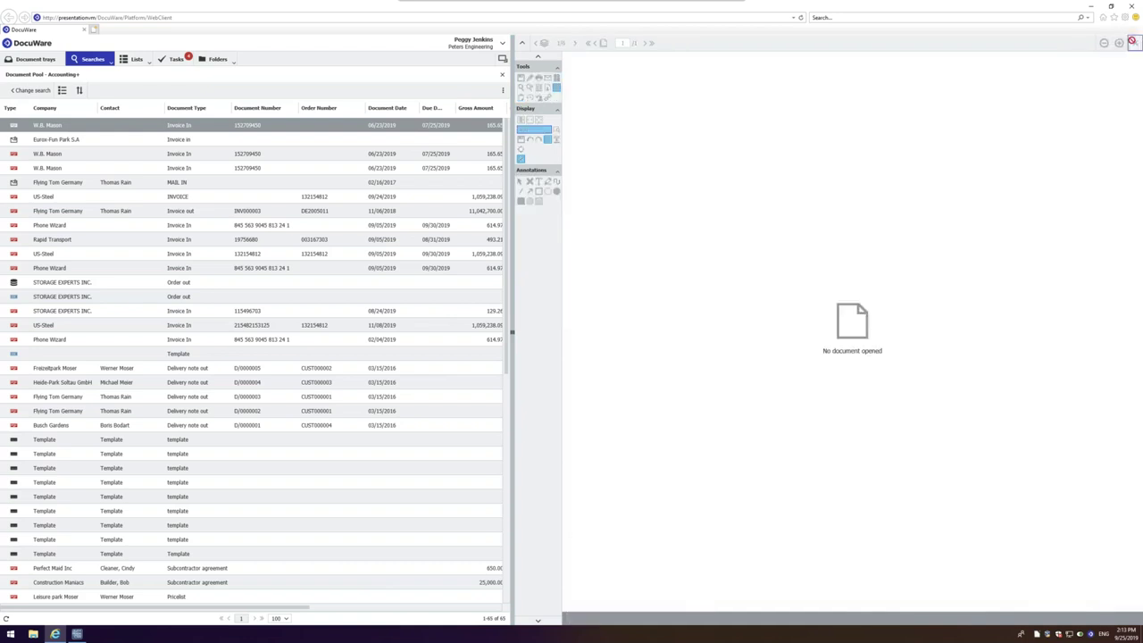
# - Switch to Fakturama and open the first unpaid Flying Tom Germany invoice
pyautogui.click(1089, 10)
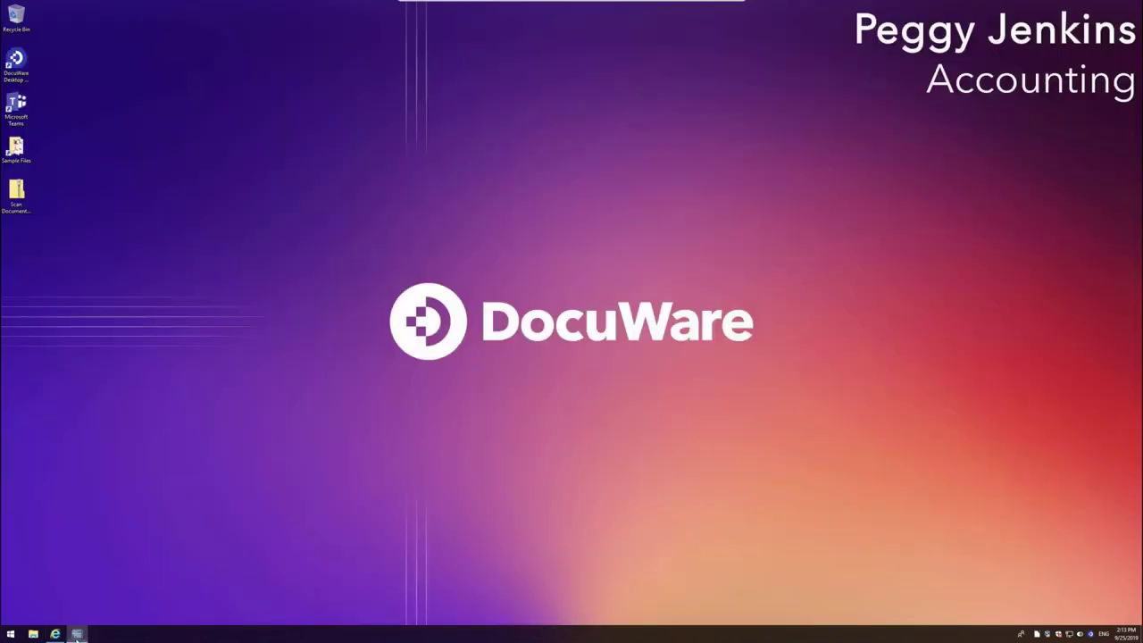
pyautogui.click(77, 633)
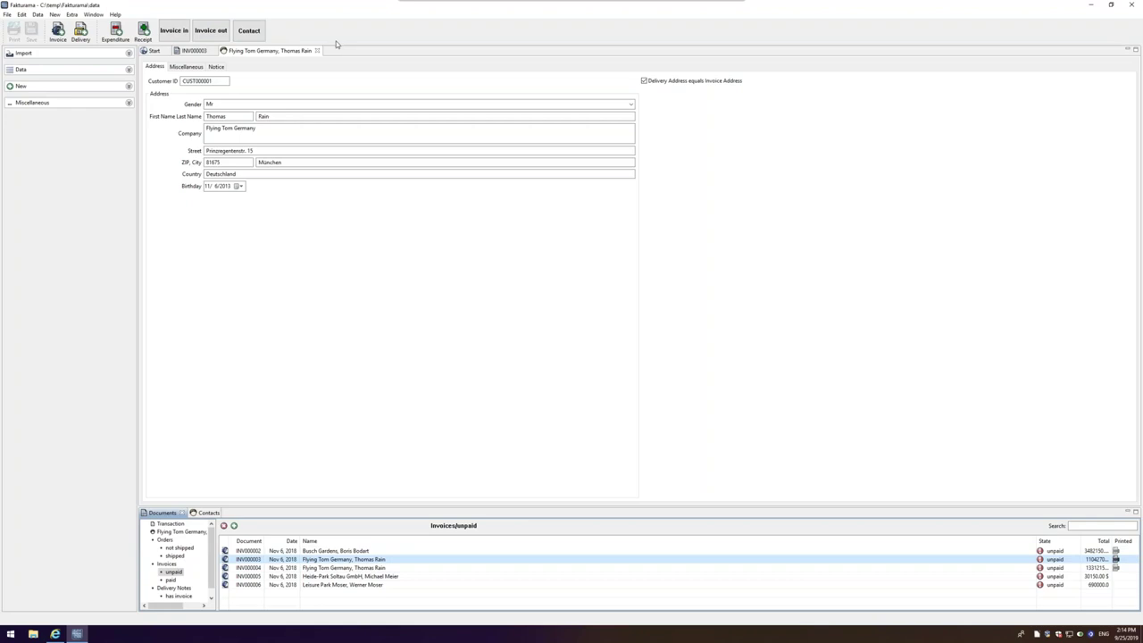
pyautogui.doubleClick(373, 559)
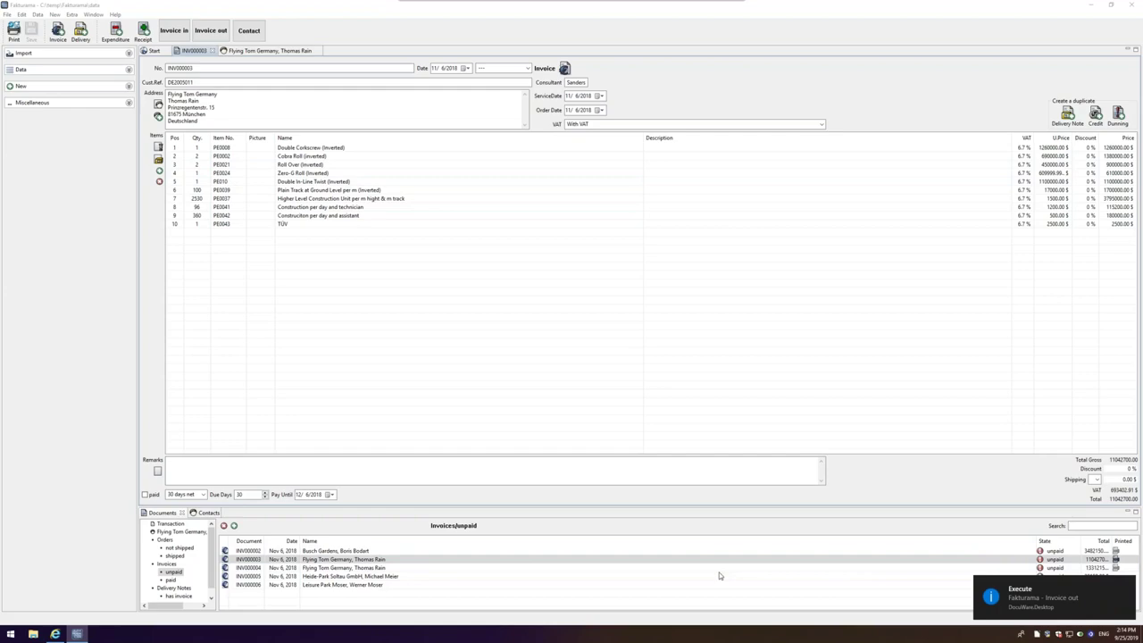
# - Look up the invoice's archived copy in DocuWare through Invoice out, and close the extra browser tabs
pyautogui.moveTo(55, 634)
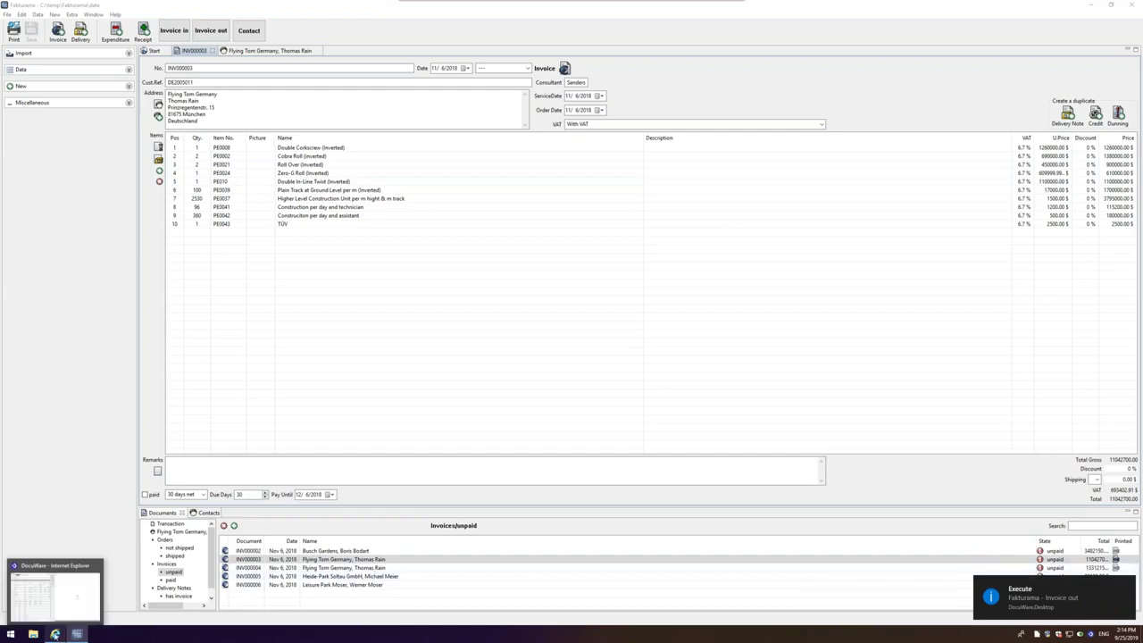
pyautogui.click(64, 600)
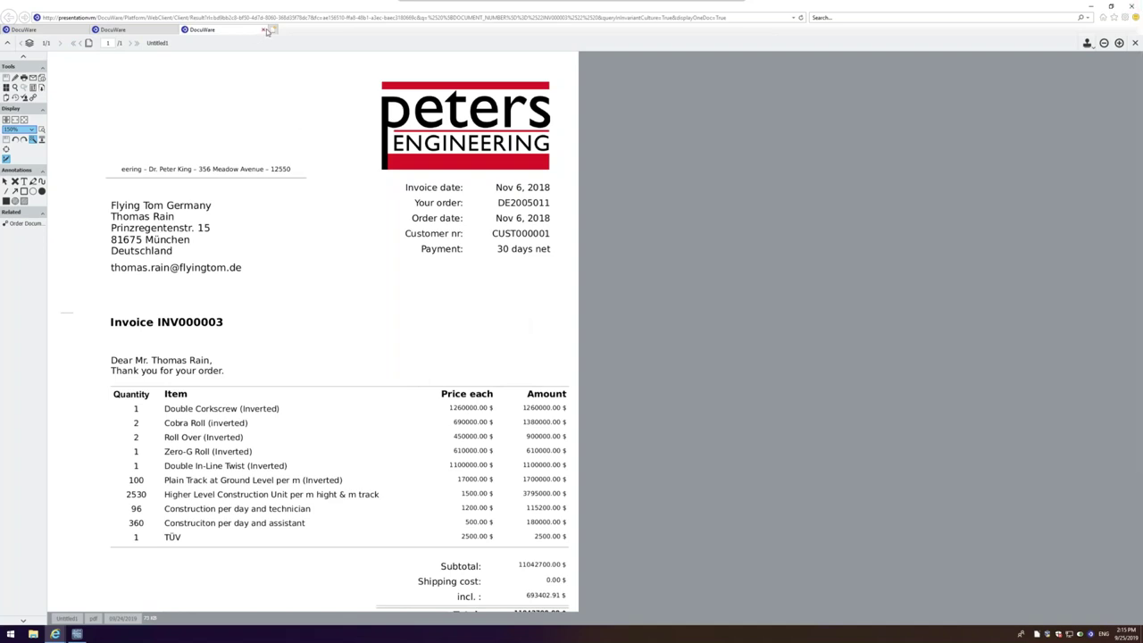
pyautogui.click(173, 29)
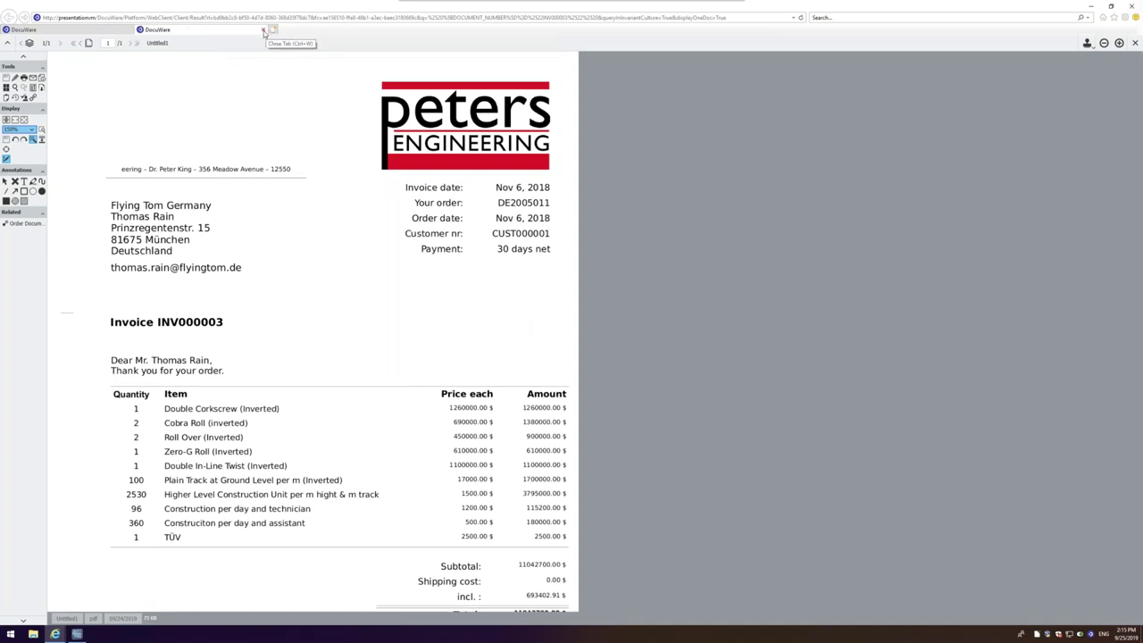
pyautogui.hotkey('ctrl', 'w')
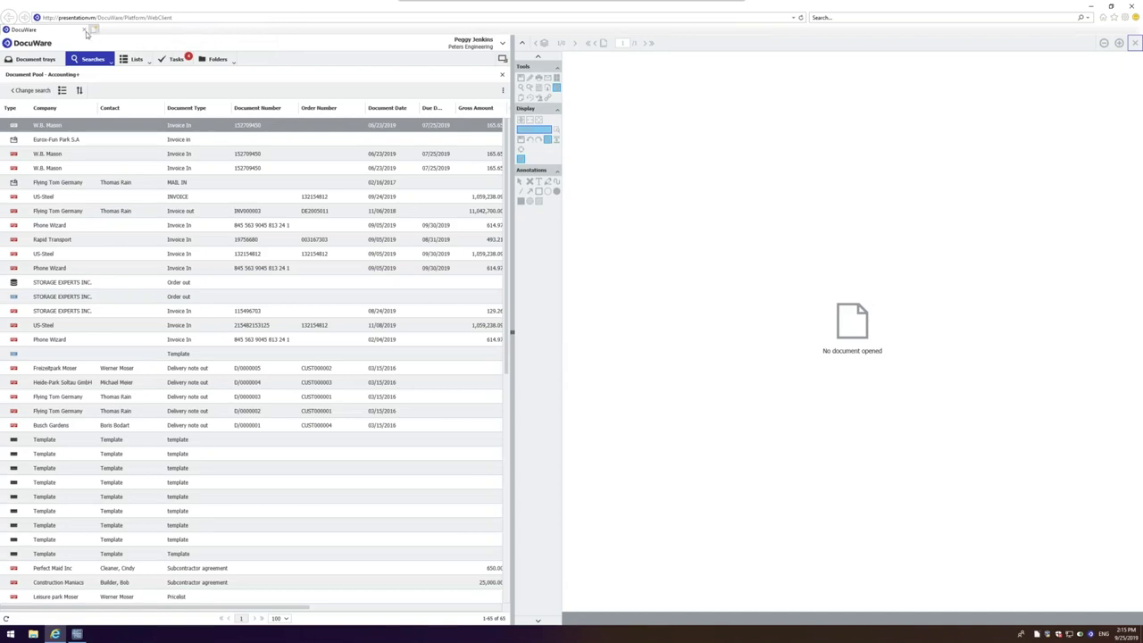
# - Return to Fakturama, open the Flying Tom Germany contact, and look up its archived documents in DocuWare through Contact
pyautogui.click(85, 31)
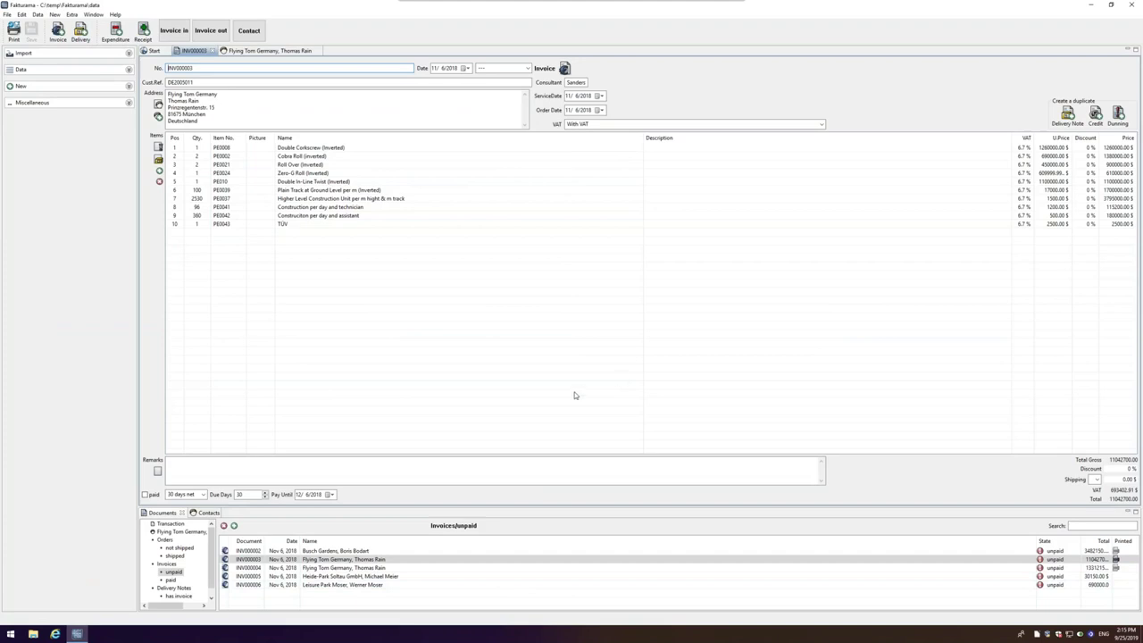
pyautogui.click(208, 512)
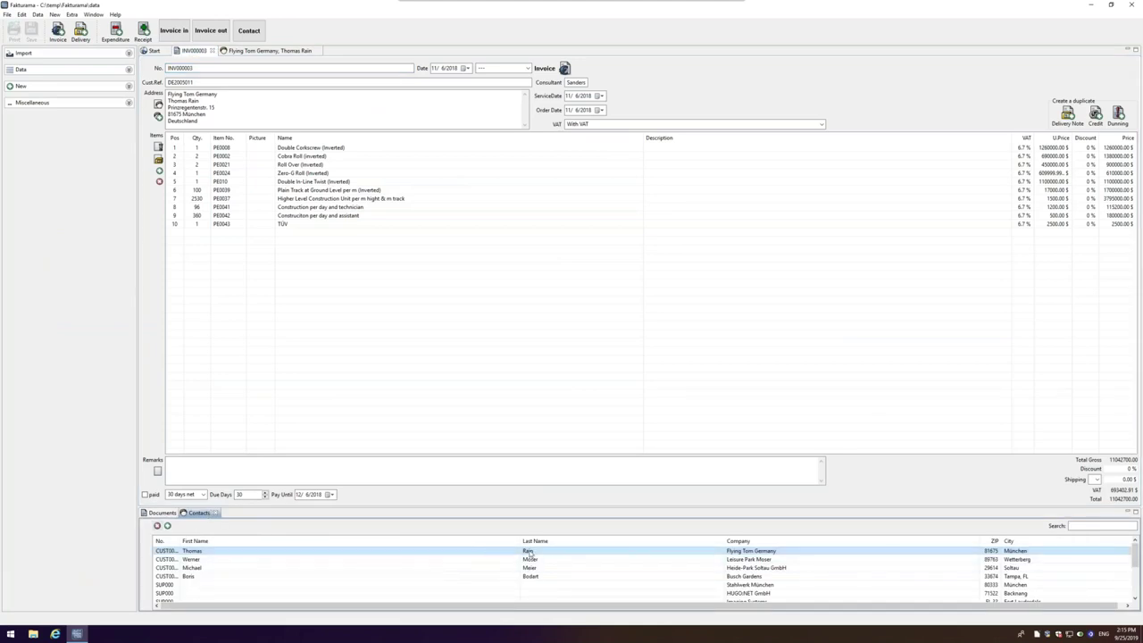
pyautogui.click(240, 50)
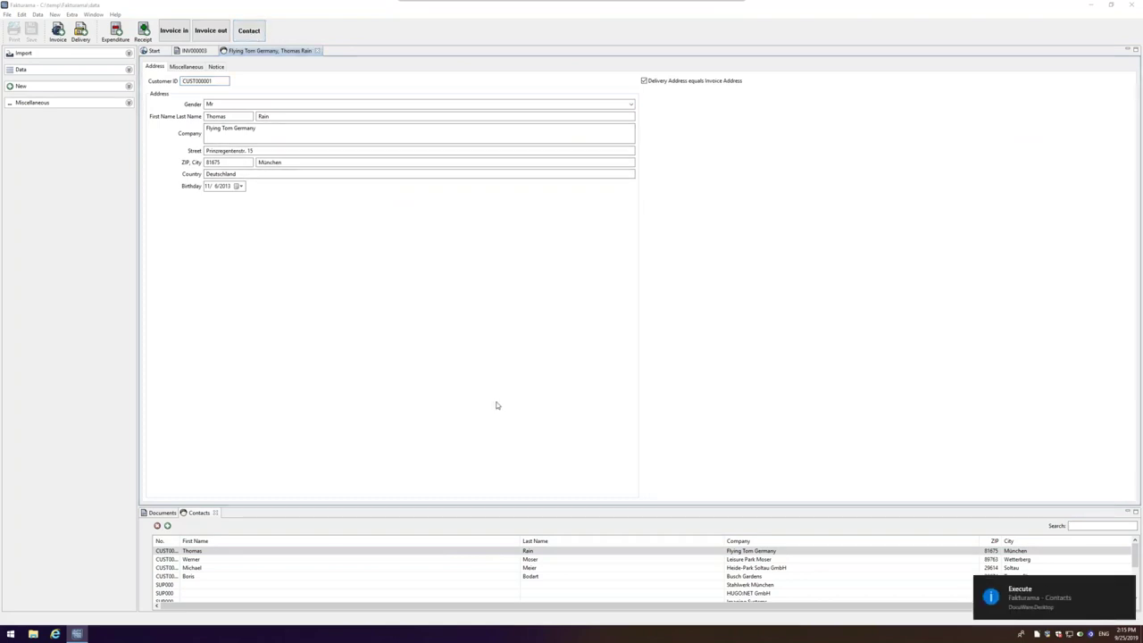
pyautogui.click(1029, 604)
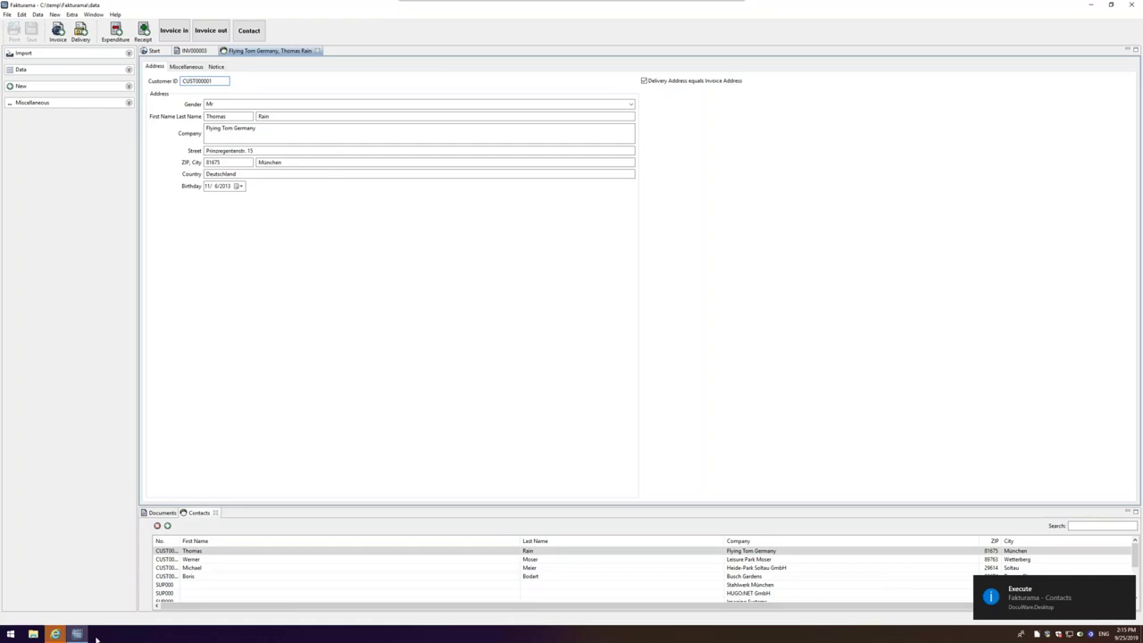
pyautogui.click(54, 634)
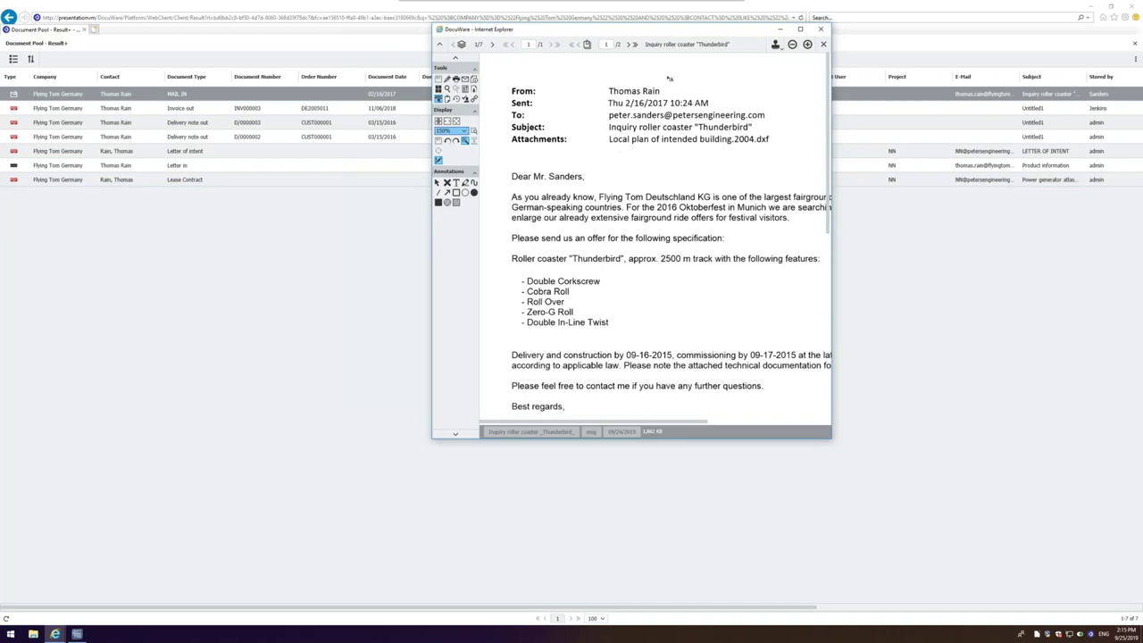
# - Examine the roller coaster inquiry e-mail, highlighting the word Deutschland in its text, and close the document and result list
pyautogui.moveTo(570, 296); pyautogui.dragTo(553, 288)
pyautogui.click(515, 295)
pyautogui.doubleClick(670, 197)
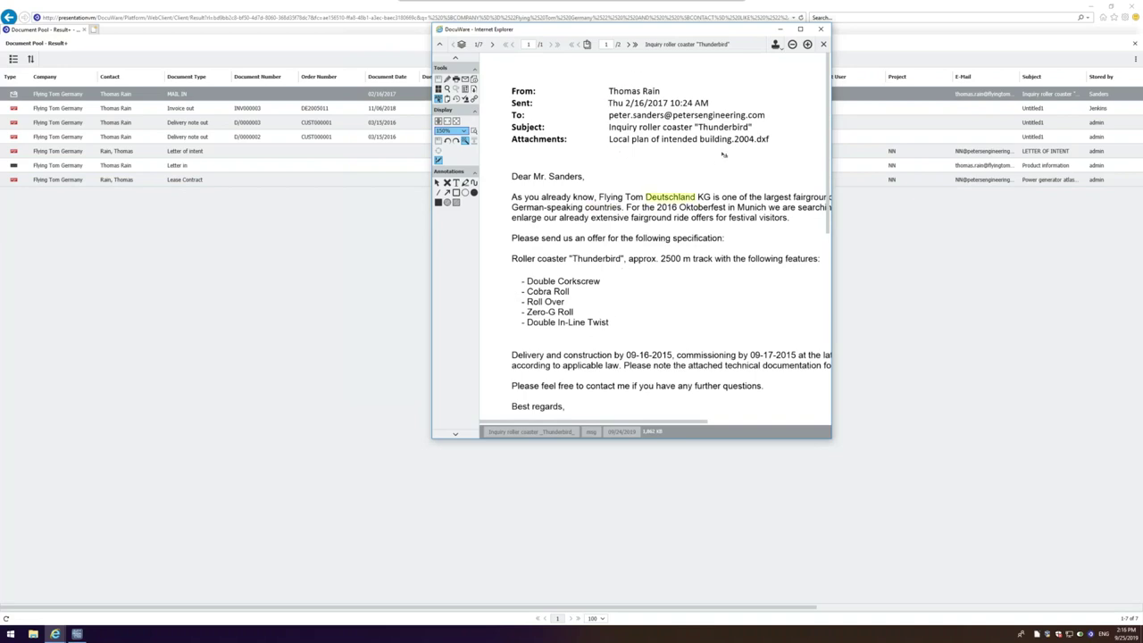
pyautogui.click(821, 29)
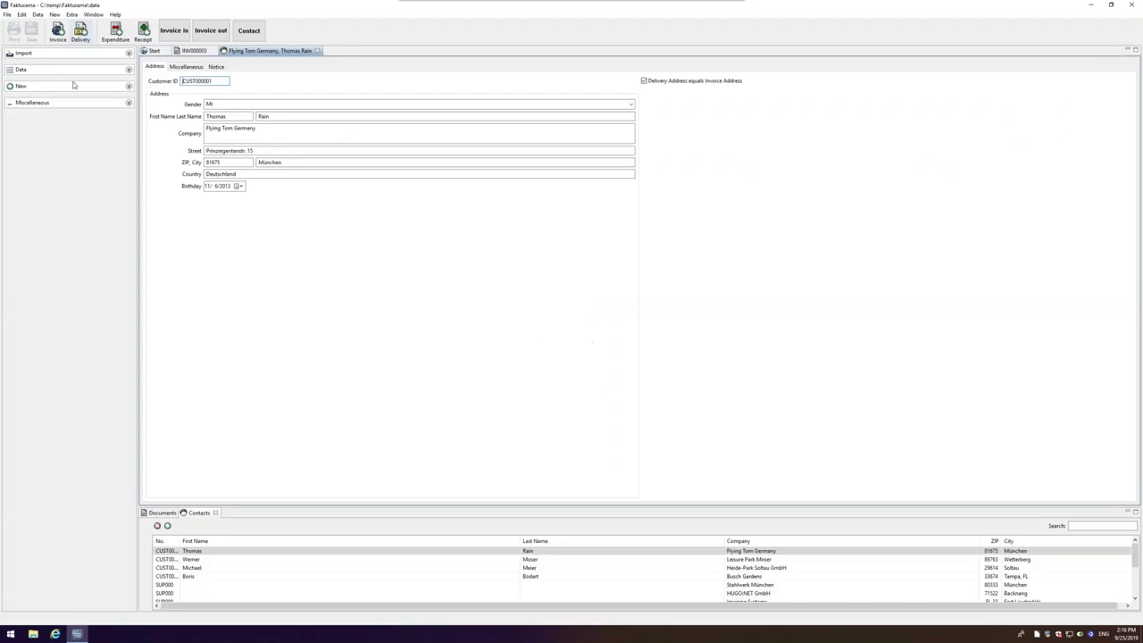
# - Open the Smart Connect configurations from DocuWare Desktop Apps and create a new Smart Search configuration
pyautogui.click(1090, 637)
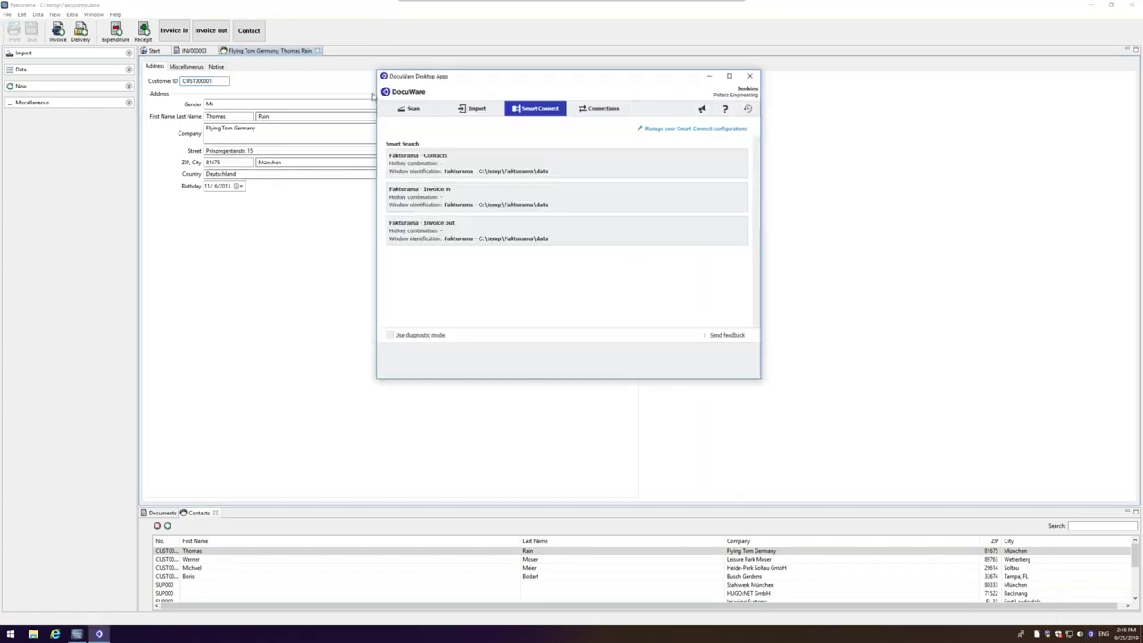
pyautogui.click(659, 130)
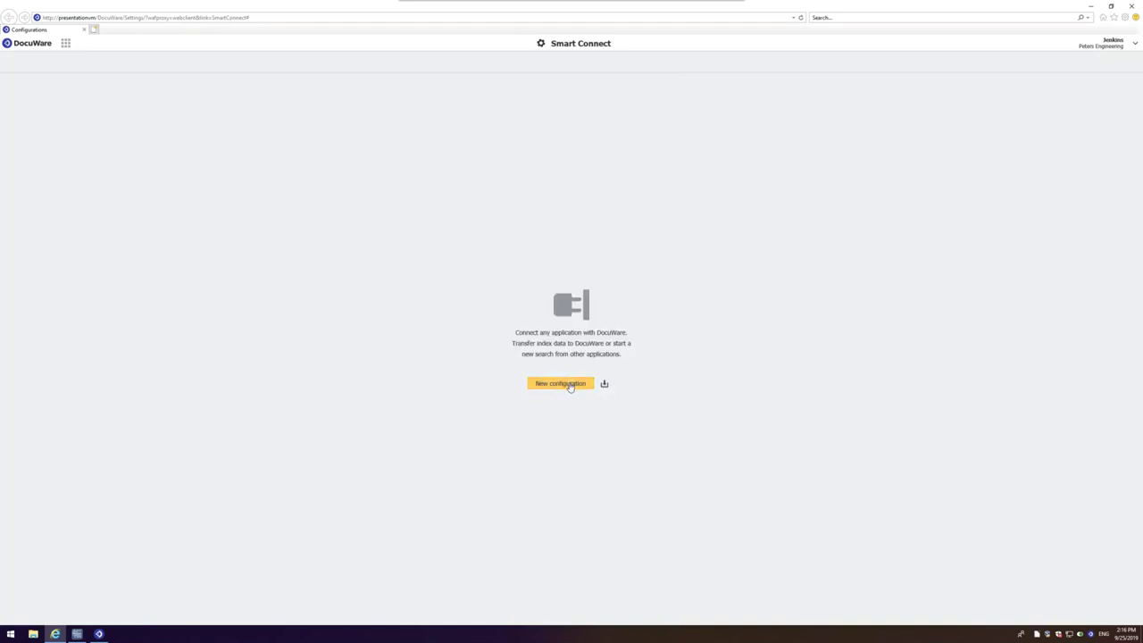
pyautogui.click(569, 384)
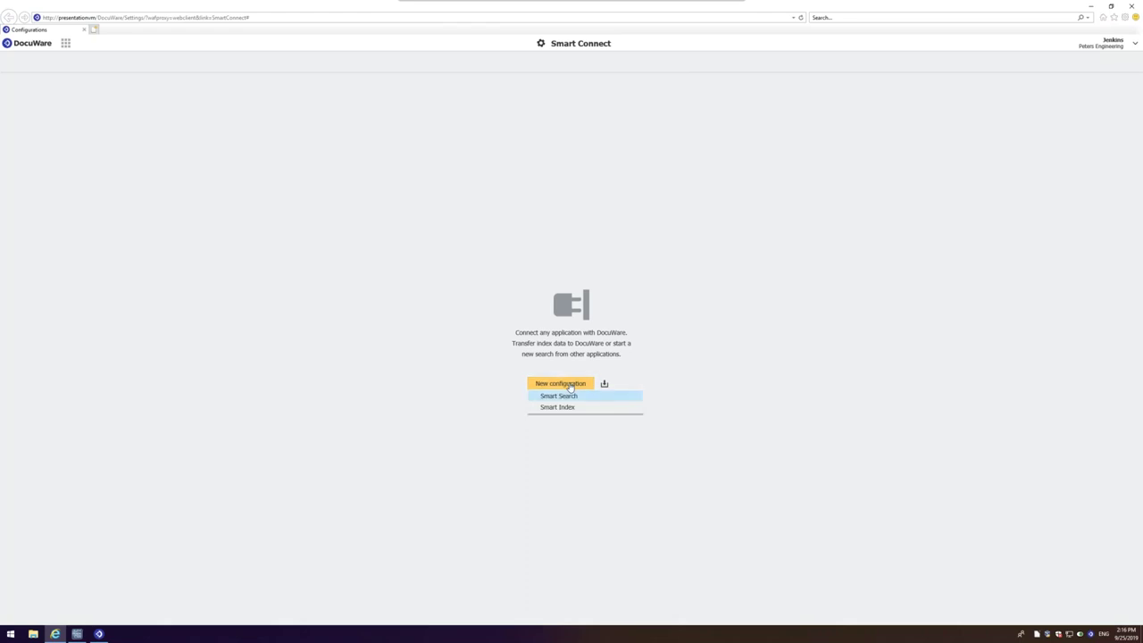
pyautogui.click(571, 396)
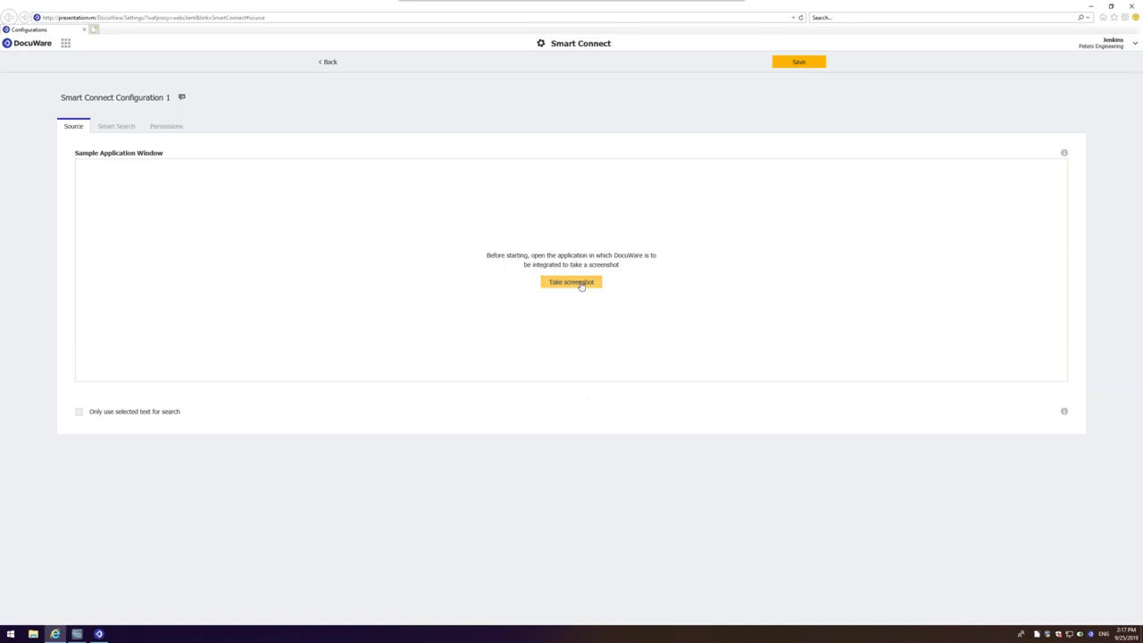
# - Capture the Fakturama contact window as the sample application, using Text extraction as the recognition method
pyautogui.click(581, 284)
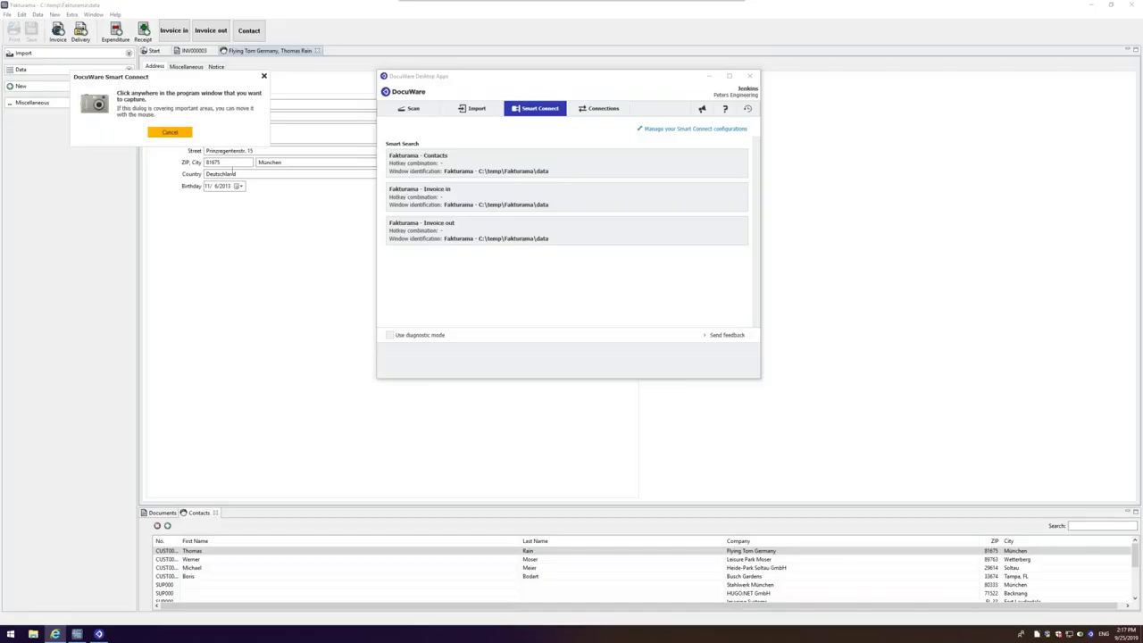
pyautogui.click(195, 167)
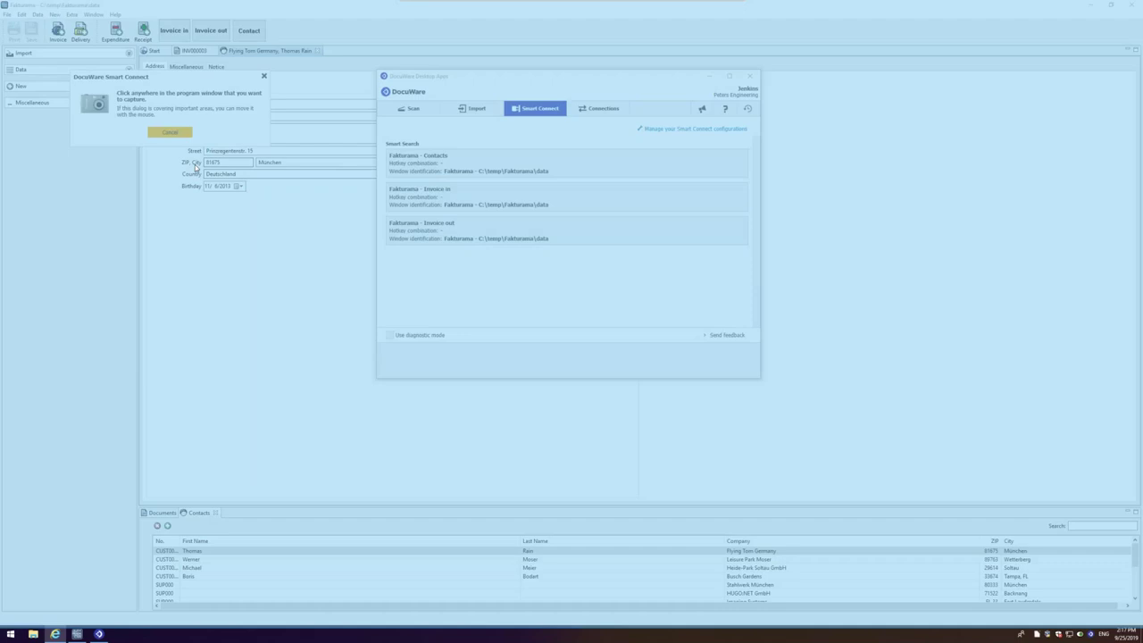
pyautogui.moveTo(206, 127); pyautogui.dragTo(255, 134)
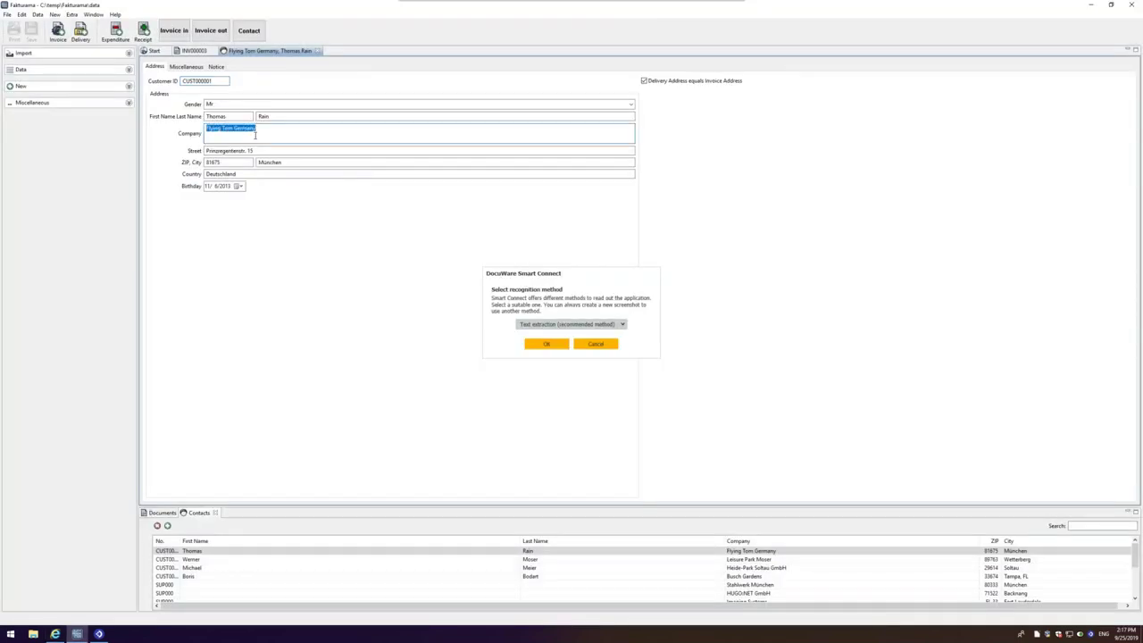
pyautogui.click(540, 346)
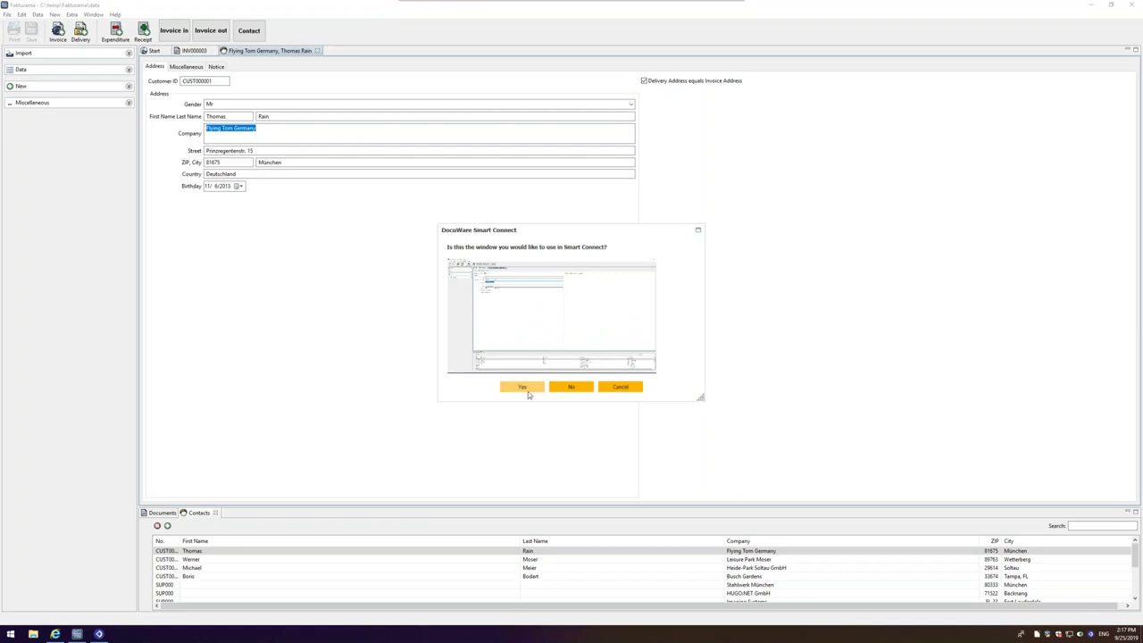
pyautogui.click(528, 390)
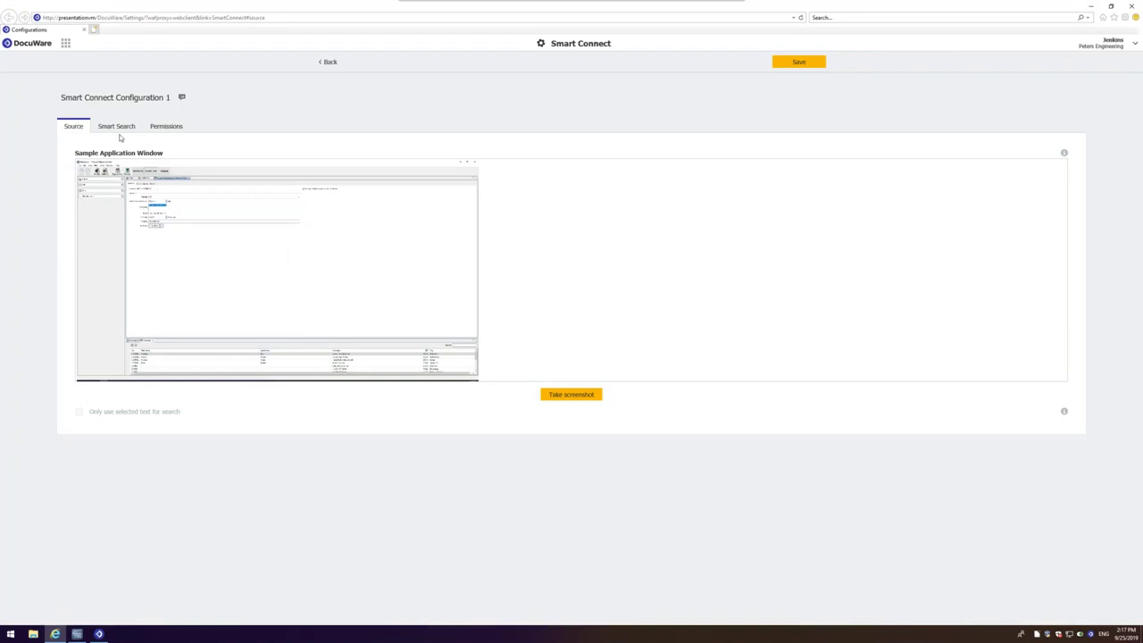
# - Mark the company name in the captured contact window as text and link it to the Company field of the Document Pool search
pyautogui.click(116, 127)
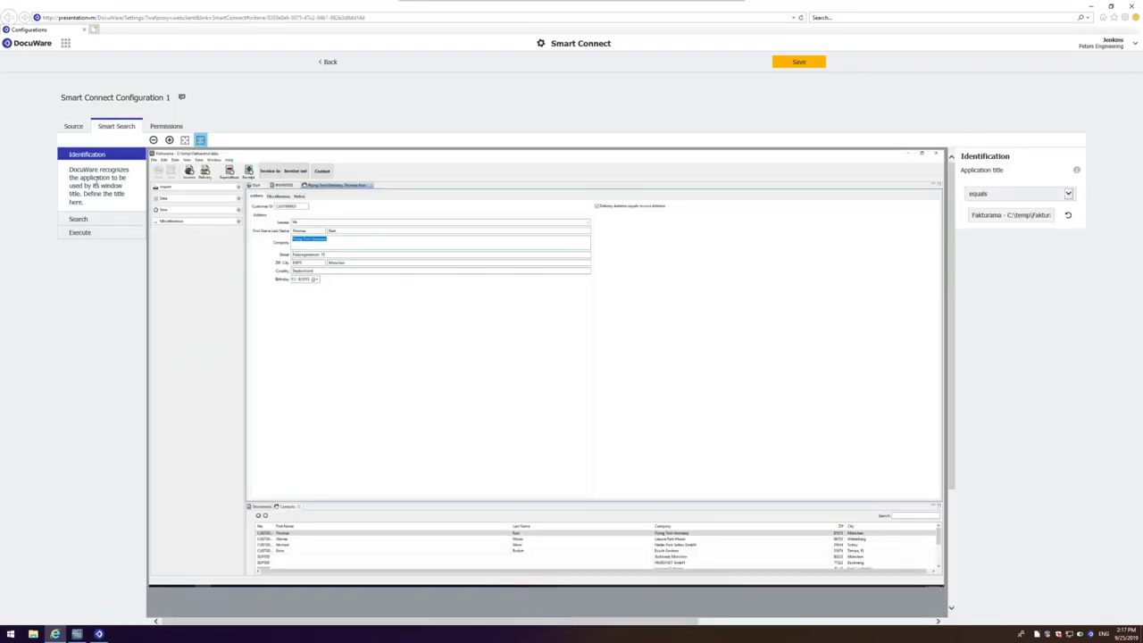
pyautogui.click(103, 220)
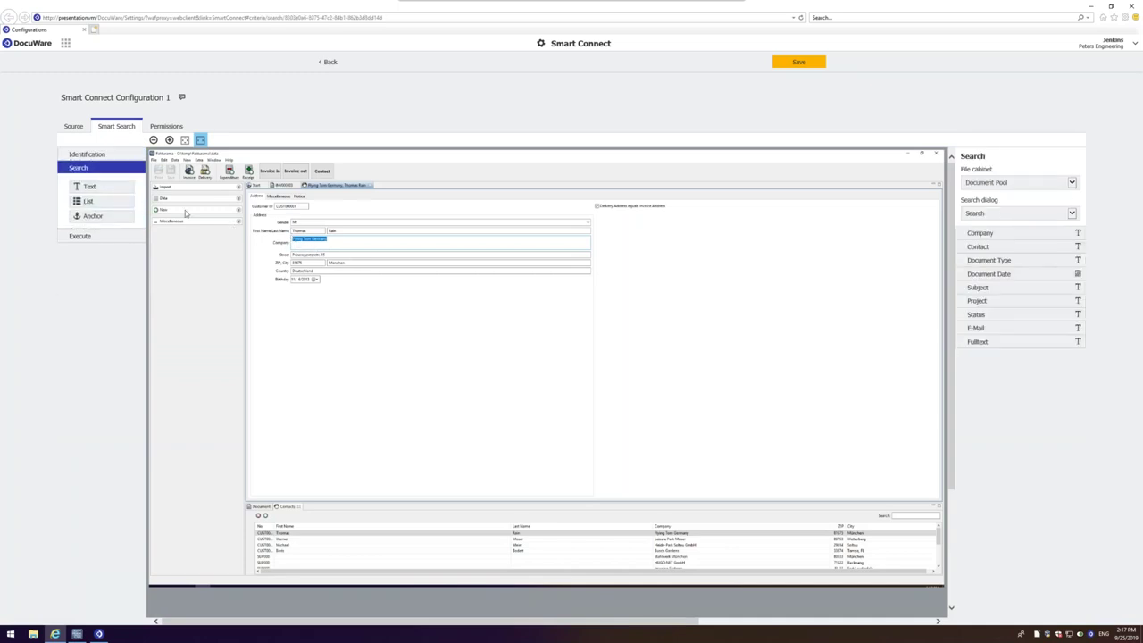
pyautogui.click(104, 188)
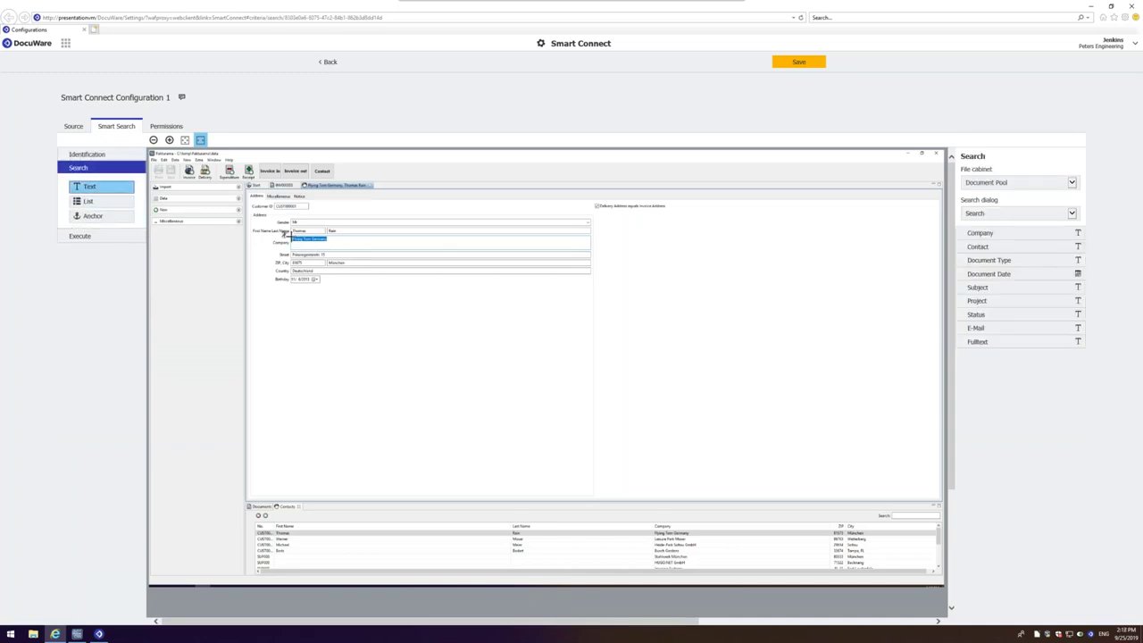
pyautogui.moveTo(290, 235); pyautogui.dragTo(355, 246)
pyautogui.click(363, 245)
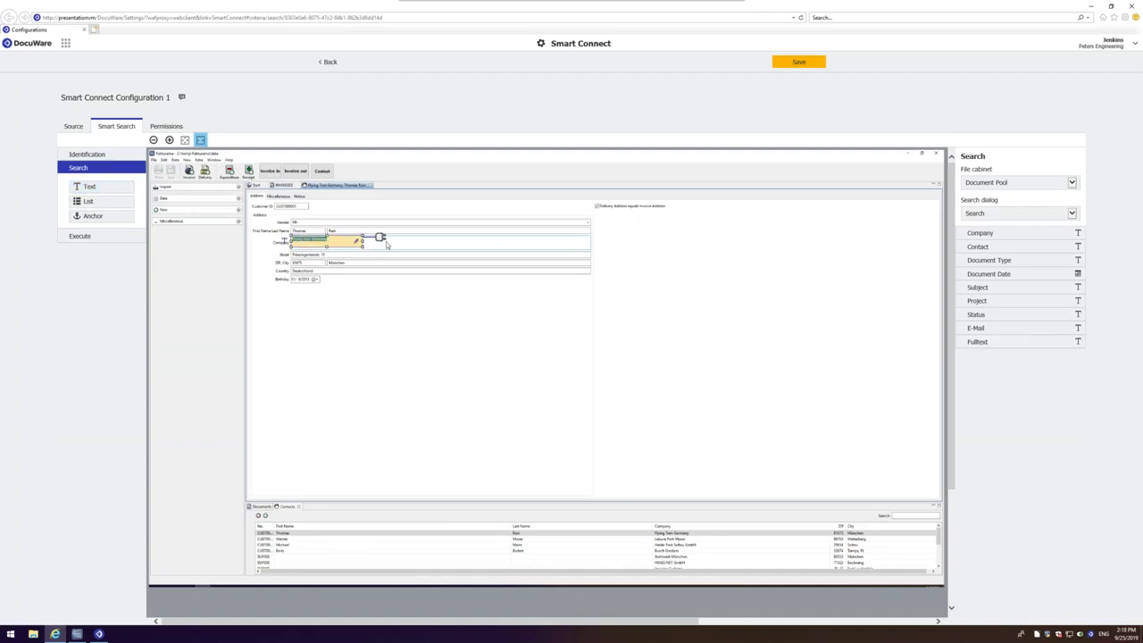
pyautogui.moveTo(383, 237); pyautogui.dragTo(977, 236)
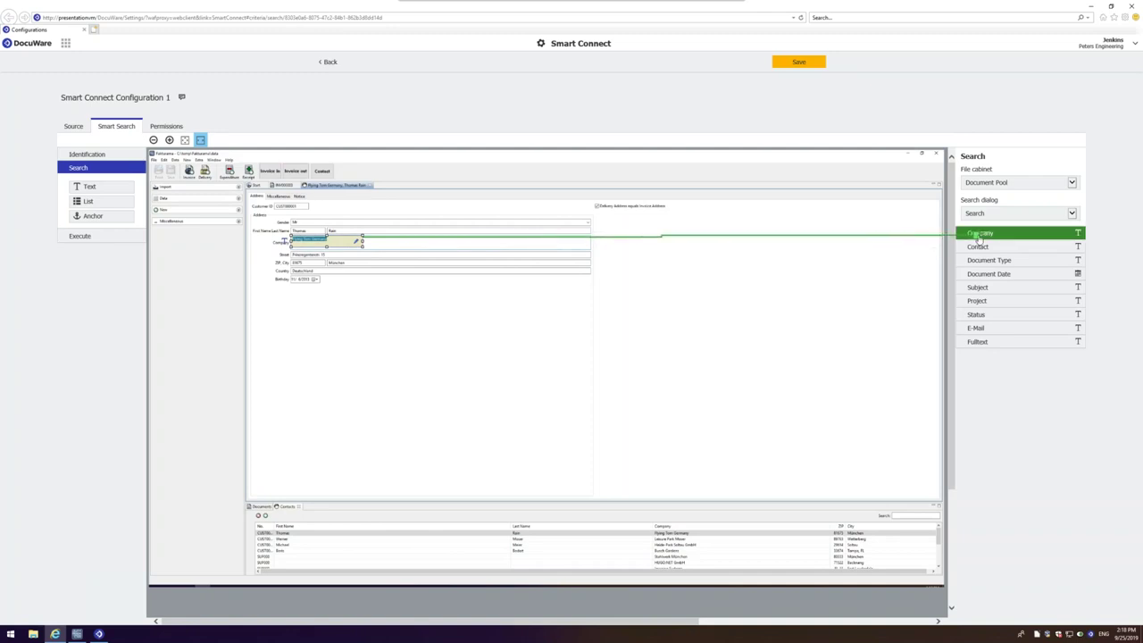
pyautogui.moveTo(980, 235); pyautogui.dragTo(984, 237)
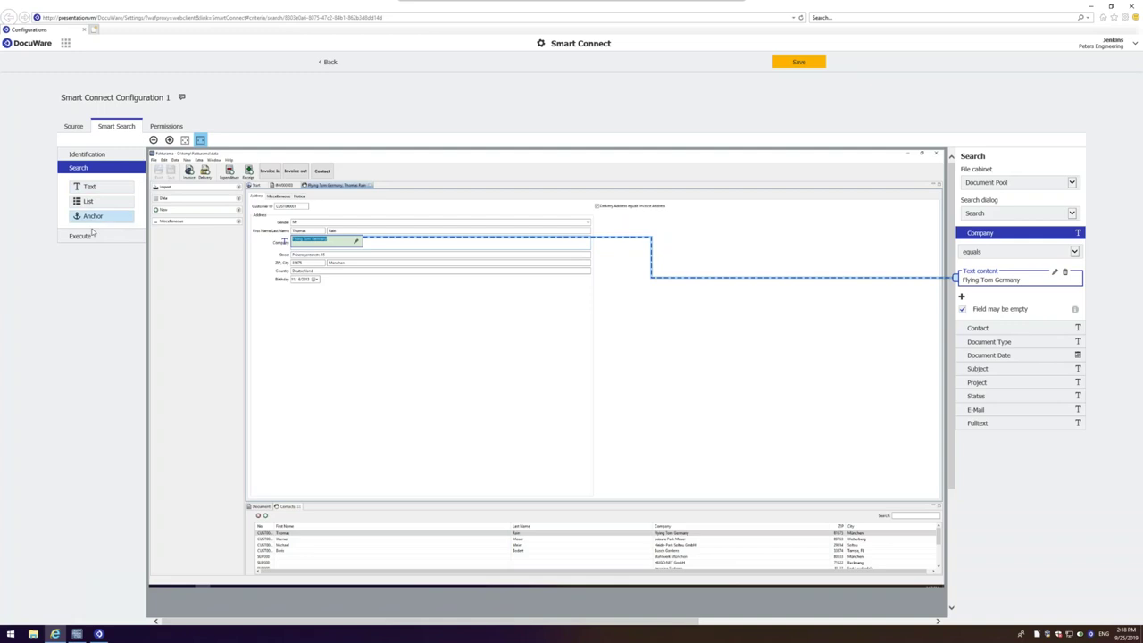
# - Place a search execution button in the empty toolbar area beside Contact on the captured Fakturama window
pyautogui.click(93, 238)
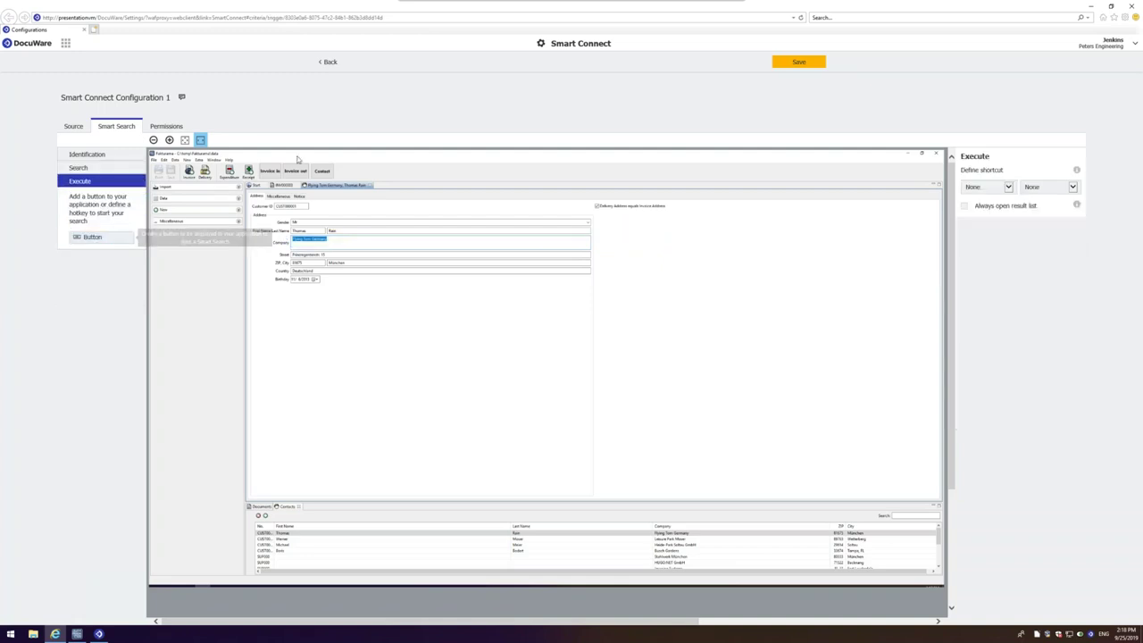
pyautogui.click(107, 242)
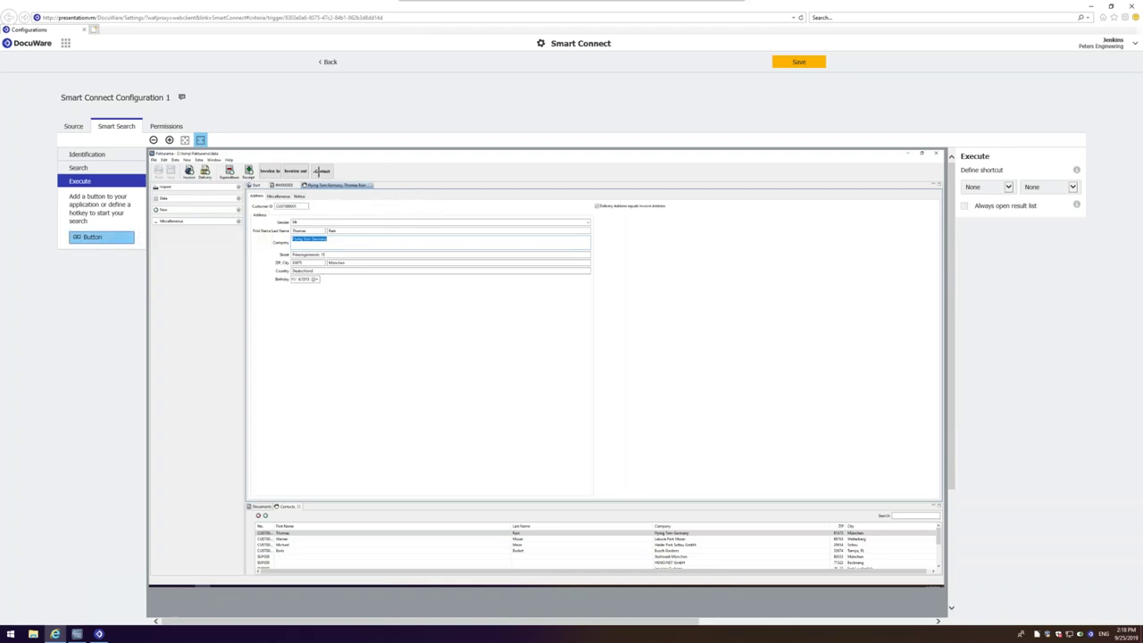
pyautogui.moveTo(408, 166); pyautogui.dragTo(502, 181)
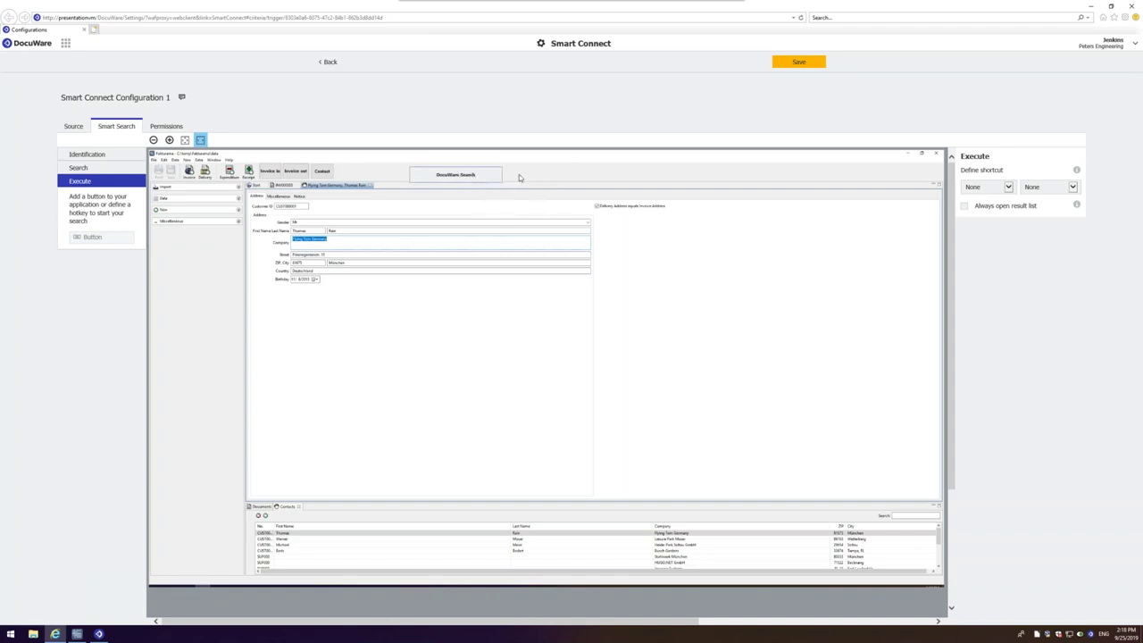
# - Change the new button's label to Company Search
pyautogui.click(497, 177)
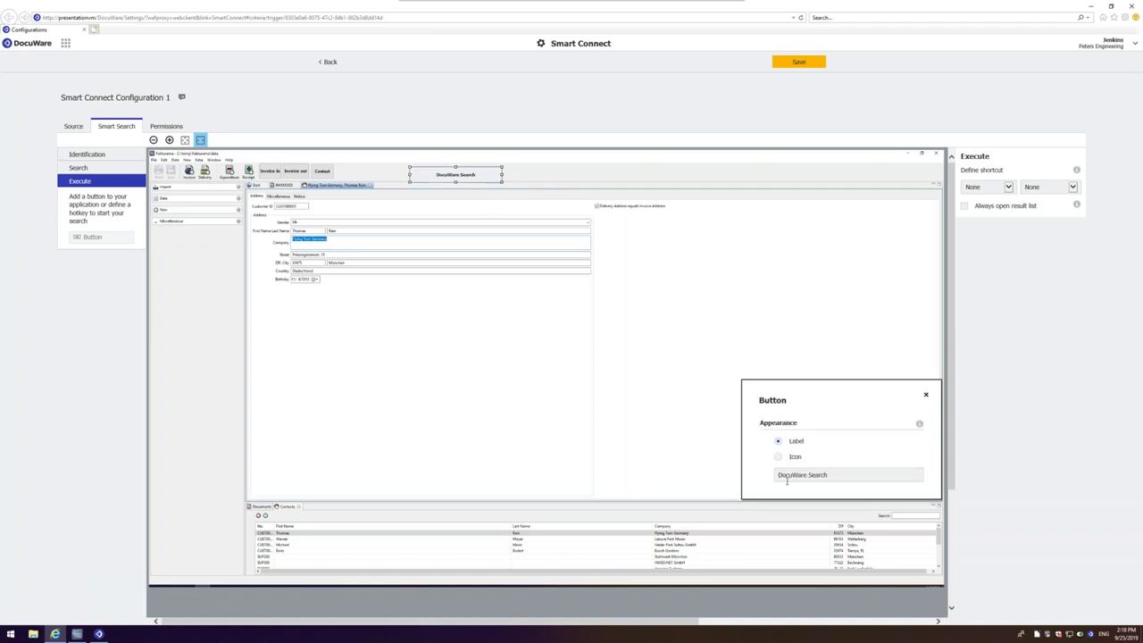
pyautogui.click(790, 477)
pyautogui.press('BackSpace')
pyautogui.press('BackSpace')
pyautogui.press('BackSpace')
pyautogui.press('BackSpace')
pyautogui.press('BackSpace')
pyautogui.press('BackSpace')
pyautogui.press('BackSpace')
pyautogui.press('BackSpace')
pyautogui.press('BackSpace')
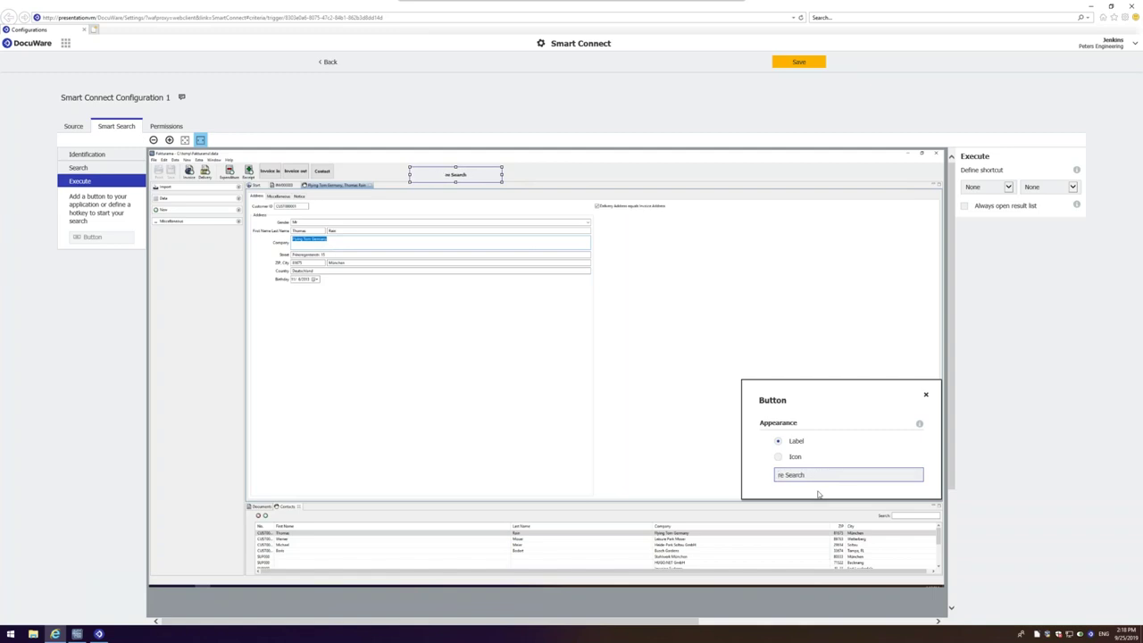
pyautogui.write('Company')
pyautogui.click(828, 317)
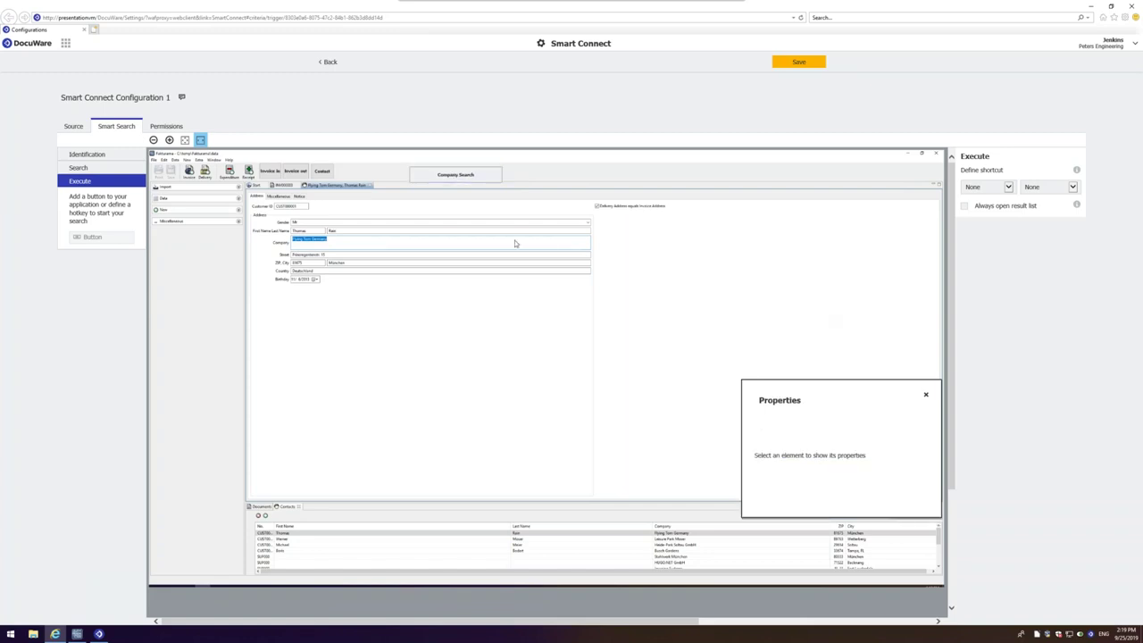
# - Review the configuration's permissions and save the Smart Connect configuration
pyautogui.click(166, 126)
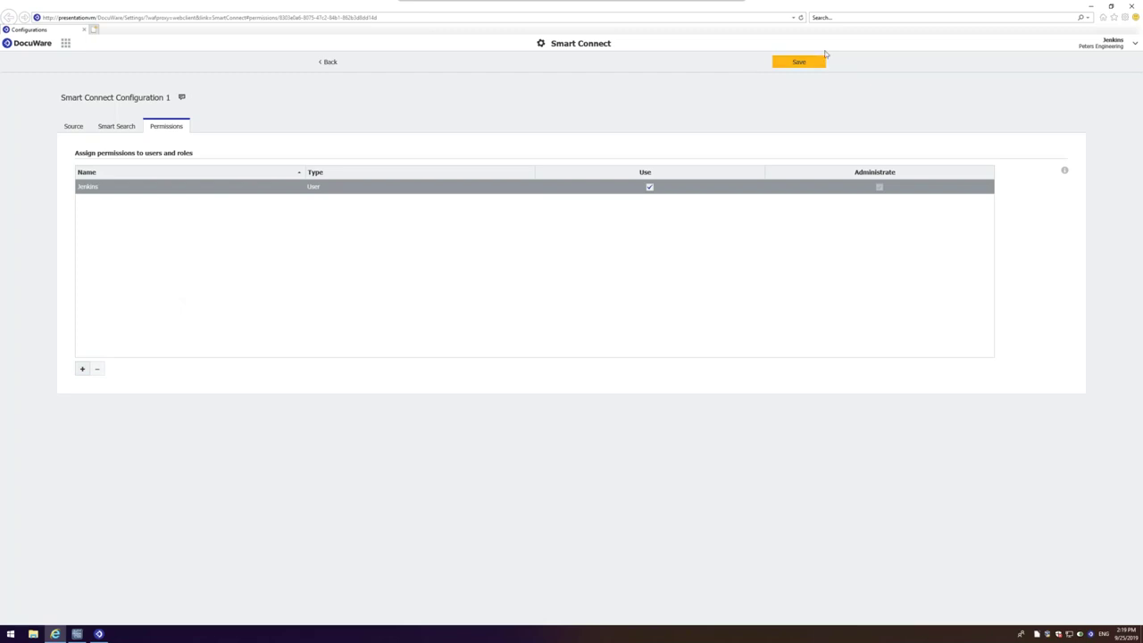
pyautogui.click(800, 61)
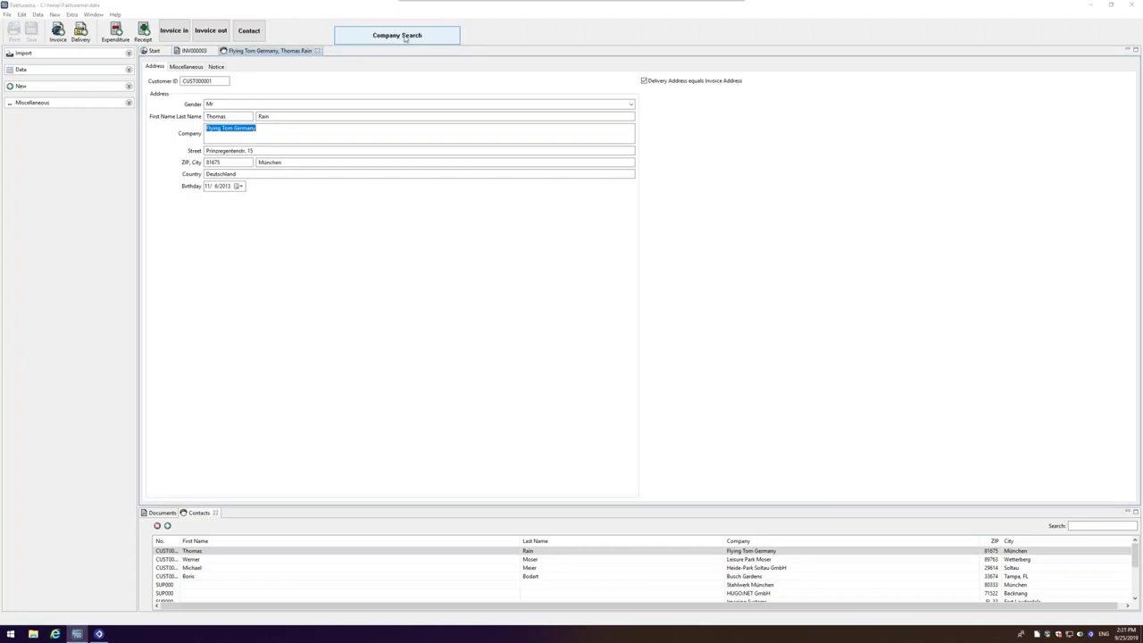
# - Test Company Search on the Flying Tom Germany contact, view the matching documents in DocuWare, and close the result list
pyautogui.doubleClick(540, 554)
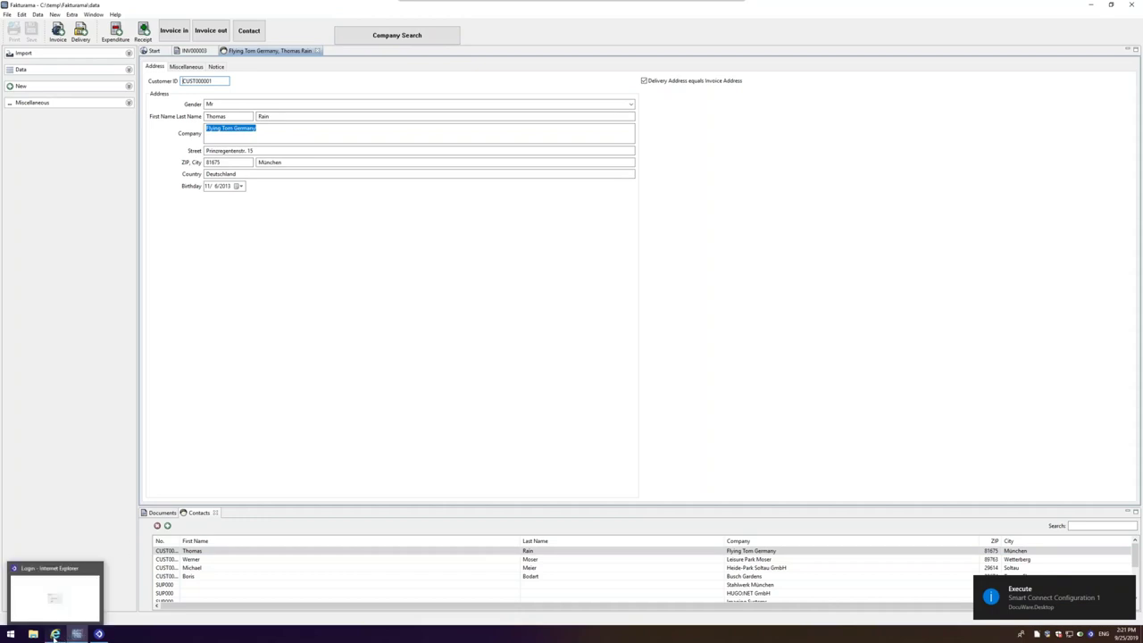
pyautogui.click(54, 634)
pyautogui.click(521, 368)
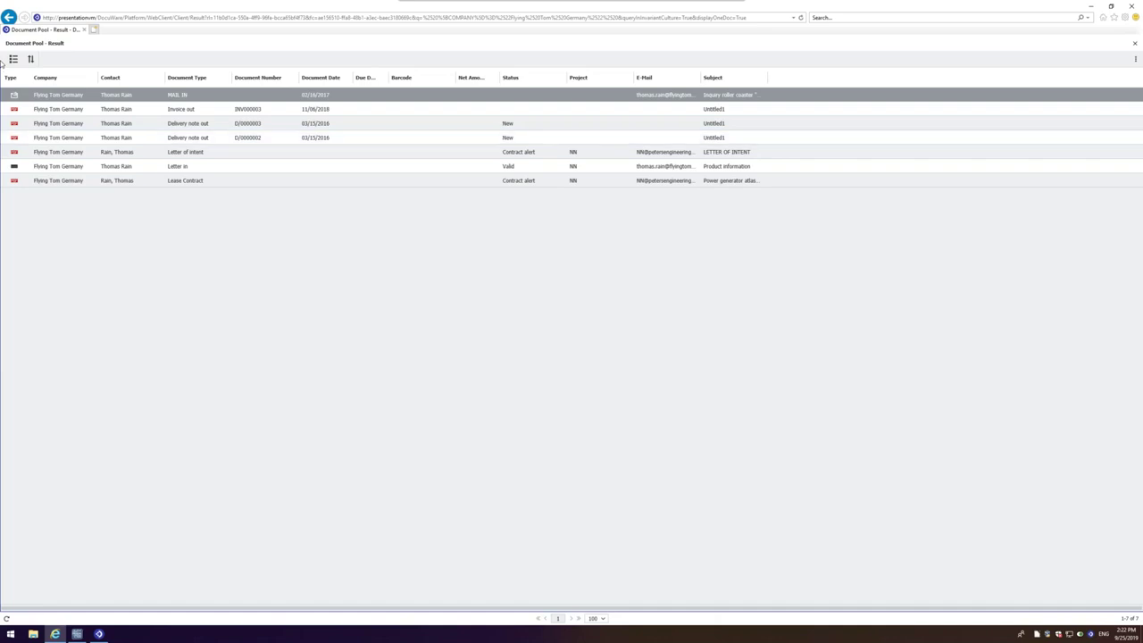
pyautogui.click(85, 30)
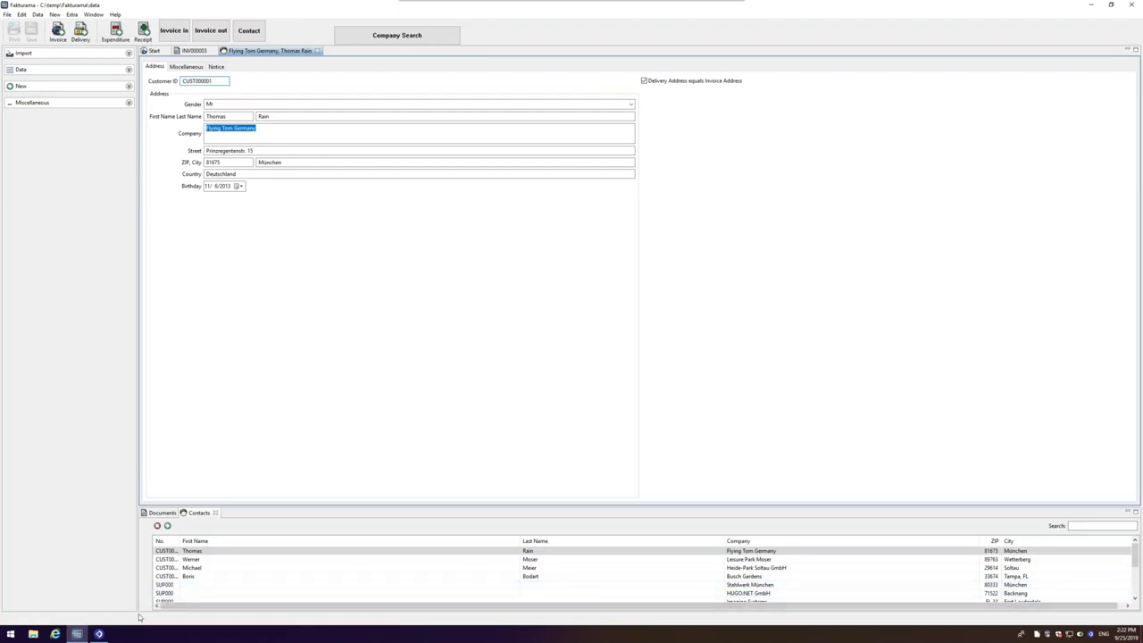
# - Switch from the accounting user's Windows session to the sales user's desktop
pyautogui.click(10, 633)
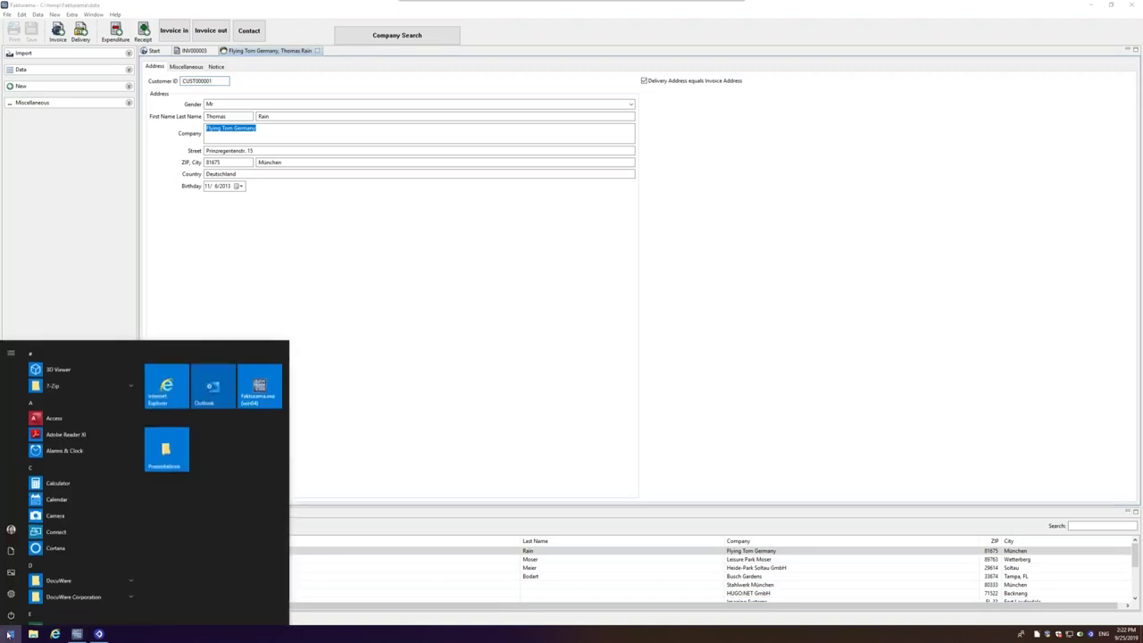
pyautogui.click(11, 528)
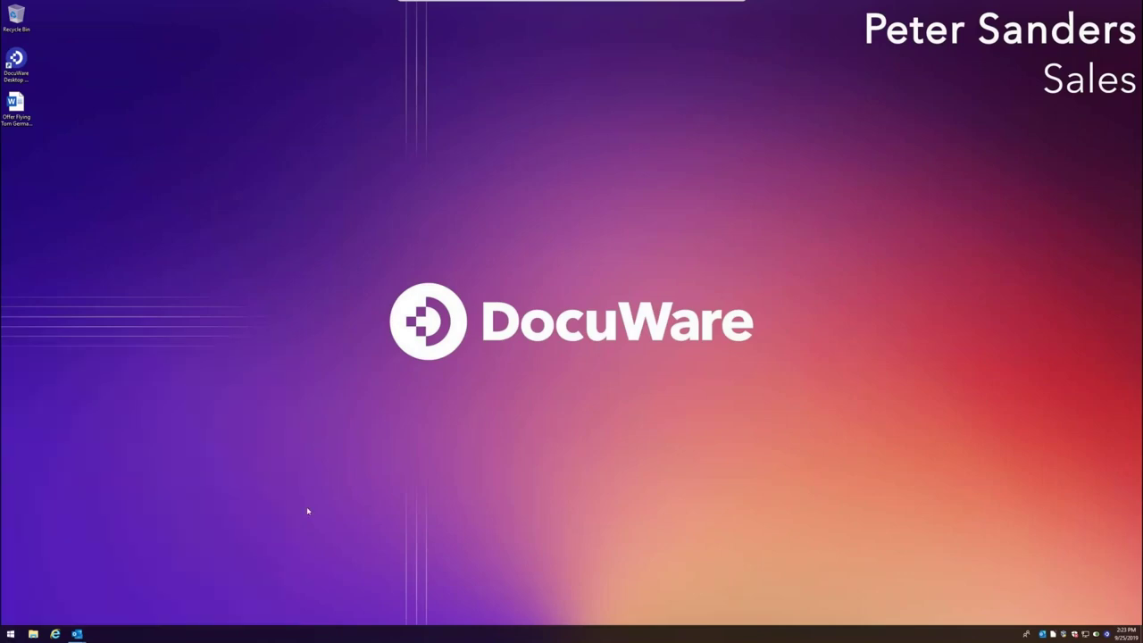
# - Switch to the Outlook inbox and open the email inquiring about the roller coaster "Thunderbird"
pyautogui.moveTo(77, 634)
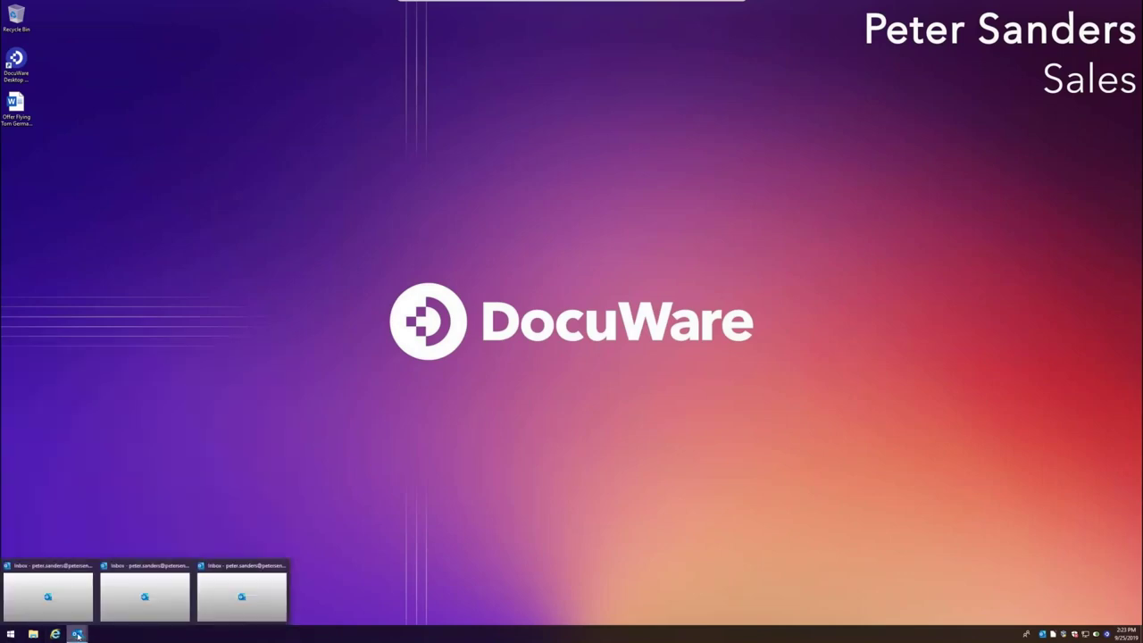
pyautogui.click(246, 591)
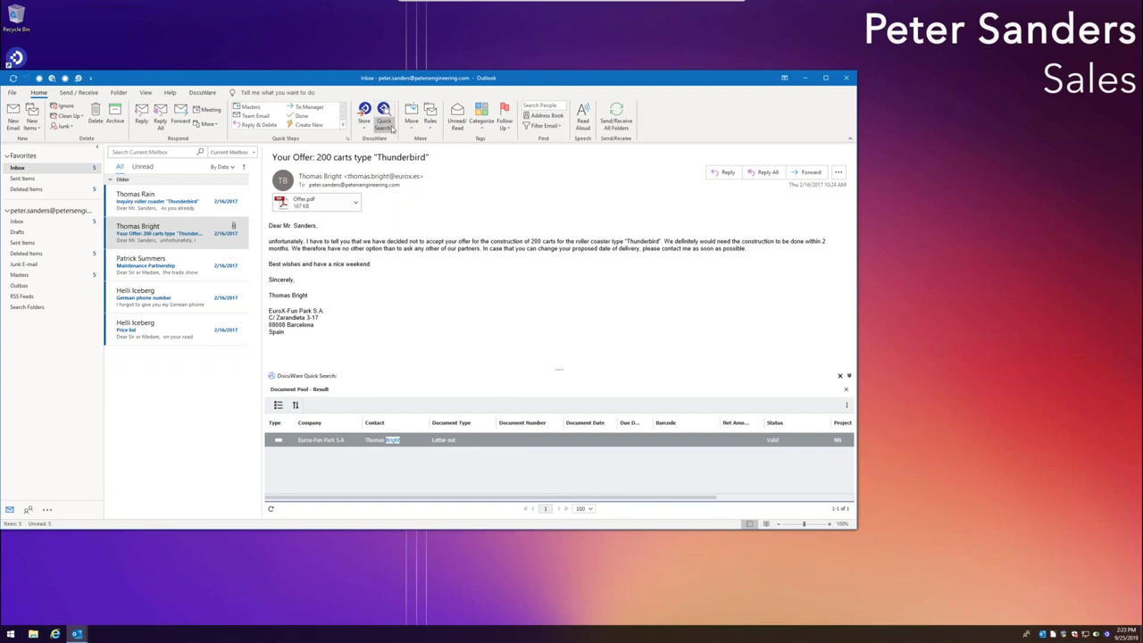
pyautogui.click(168, 204)
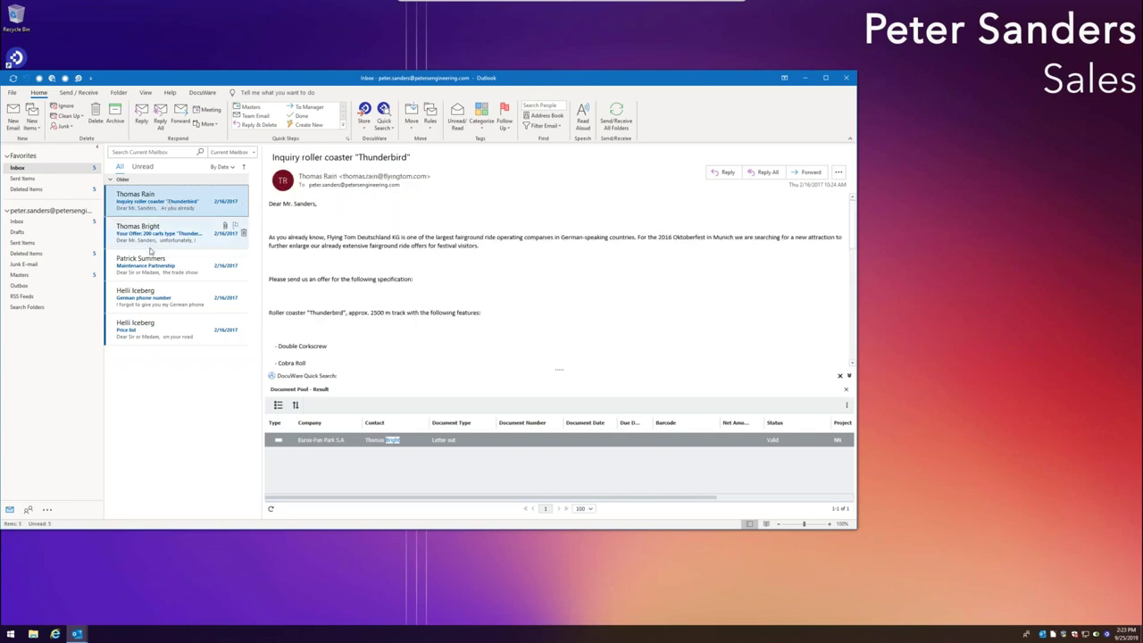
# - Store the inquiry email in DocuWare for company Flying Tom Germany as Invoice in with status Booked, and minimize the mail window
pyautogui.click(364, 125)
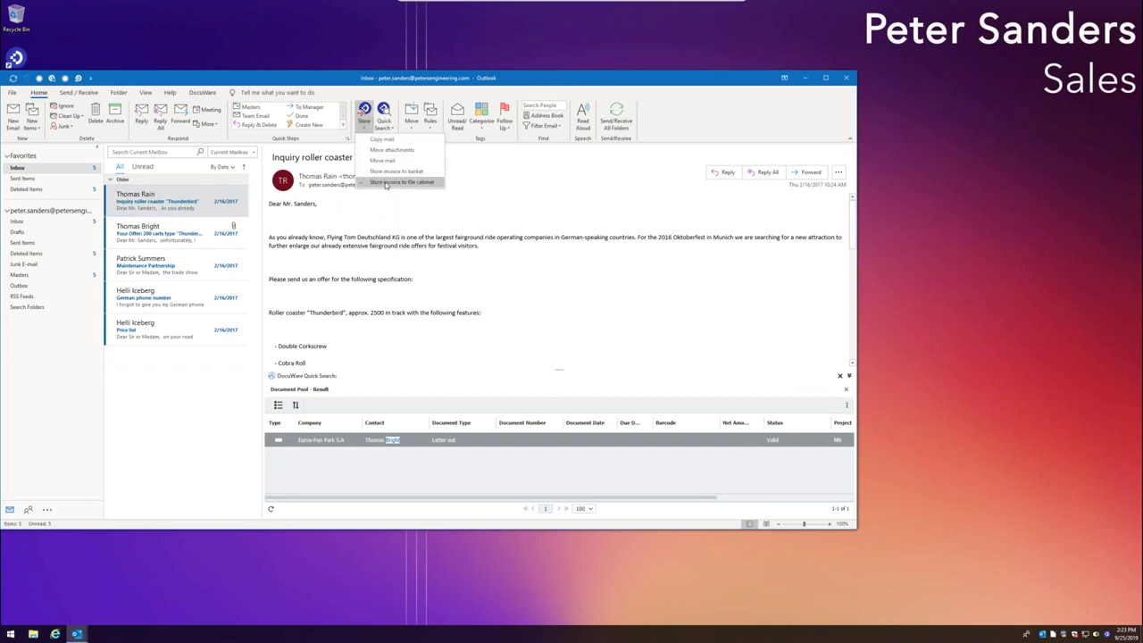
pyautogui.click(364, 111)
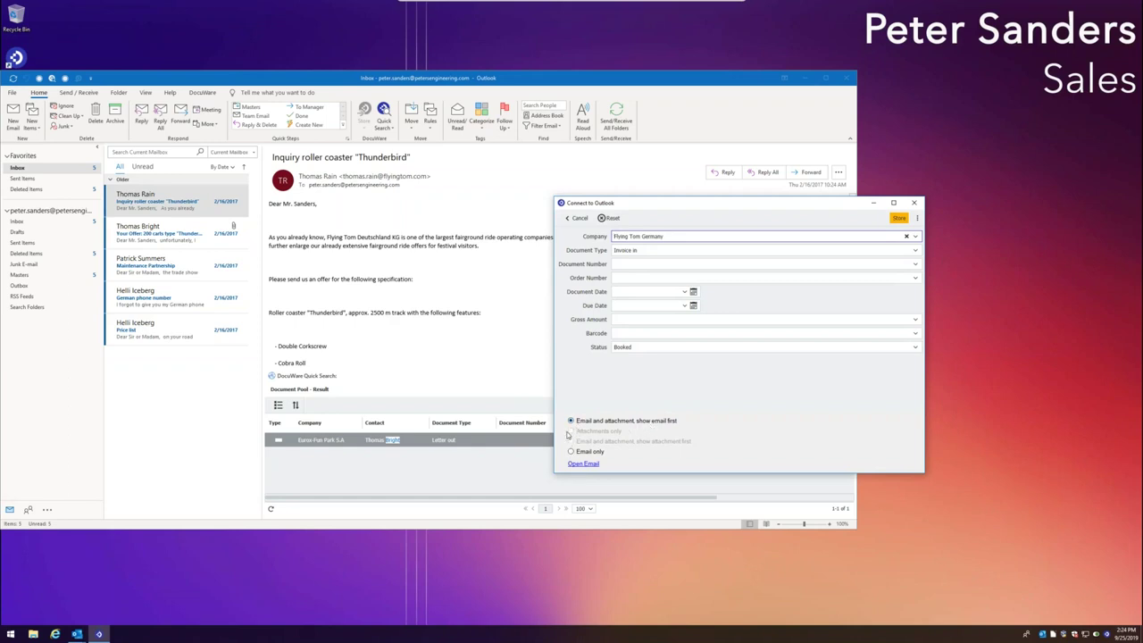
pyautogui.click(901, 220)
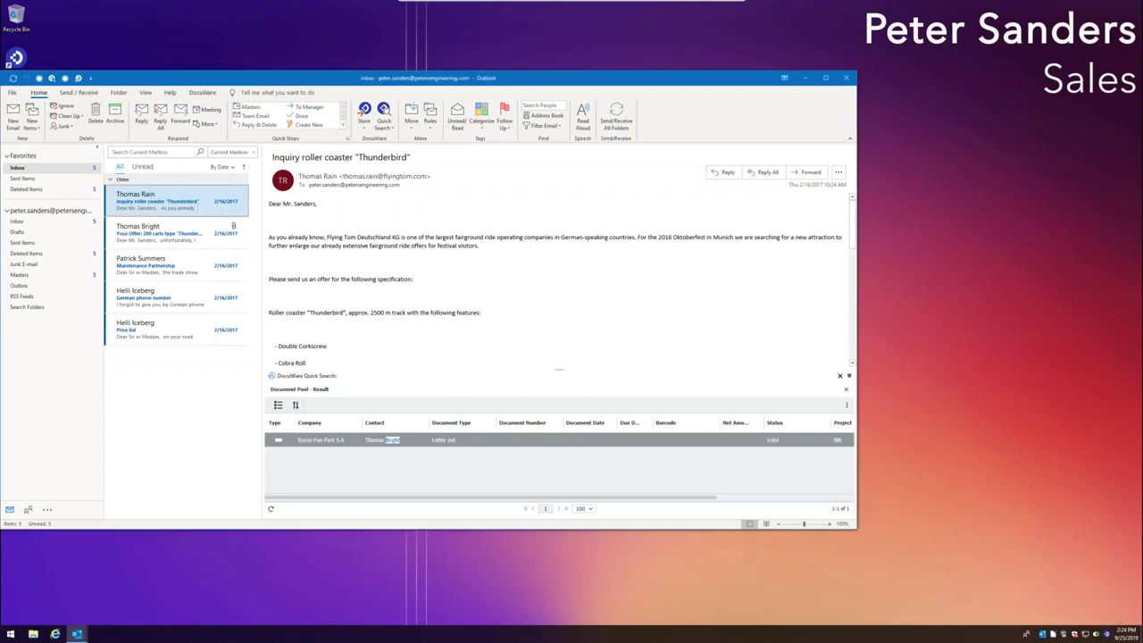
pyautogui.moveTo(319, 80); pyautogui.dragTo(444, 59)
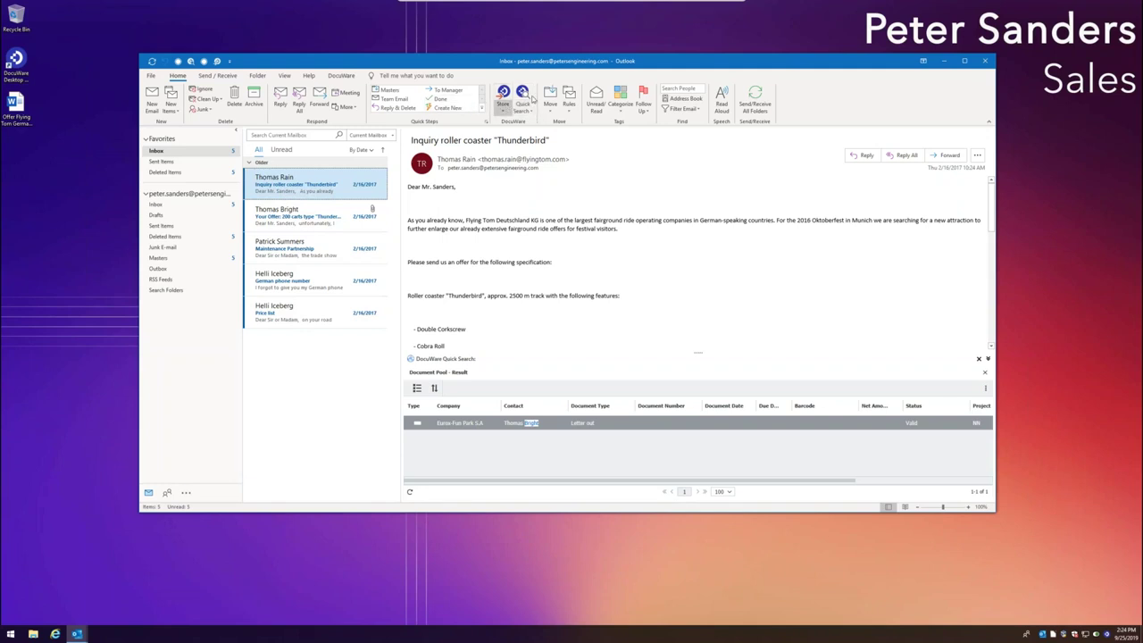
pyautogui.click(942, 62)
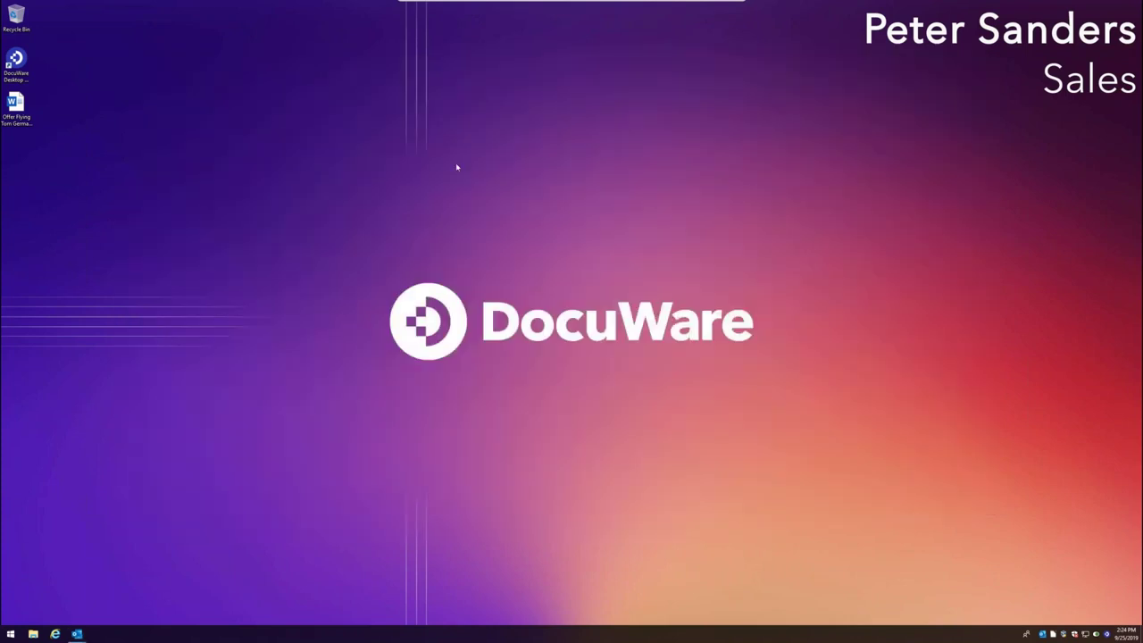